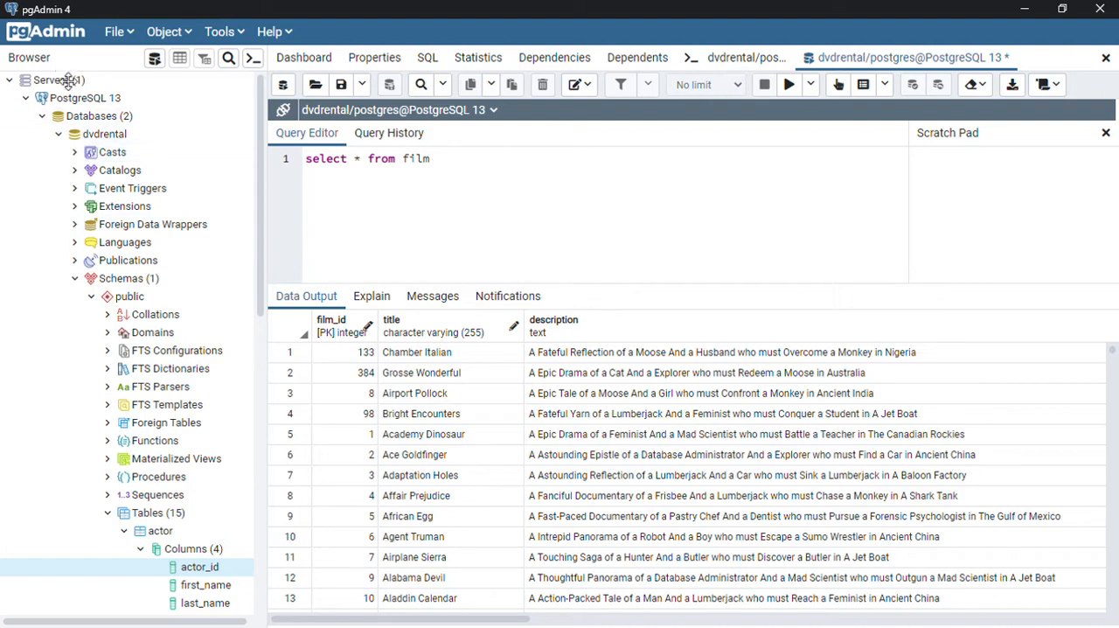
Step: Look through the PostgreSQL 13 server tree and collapse the dvdrental database so the other databases can be viewed
{"action": "left_click", "coordinate": [10, 80]}
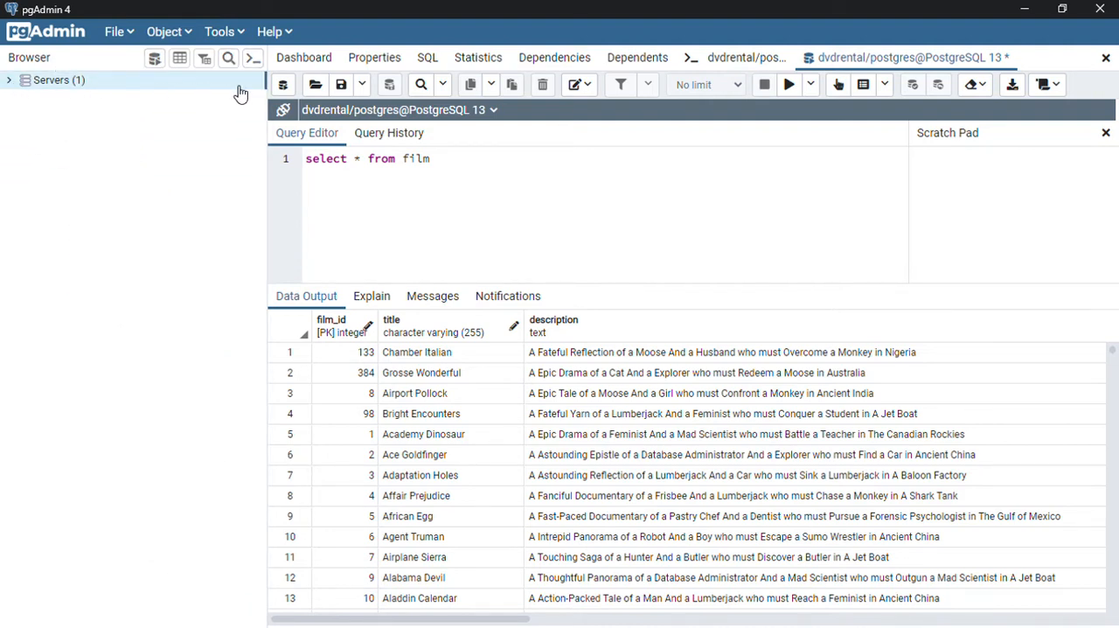
{"action": "left_click", "coordinate": [10, 80]}
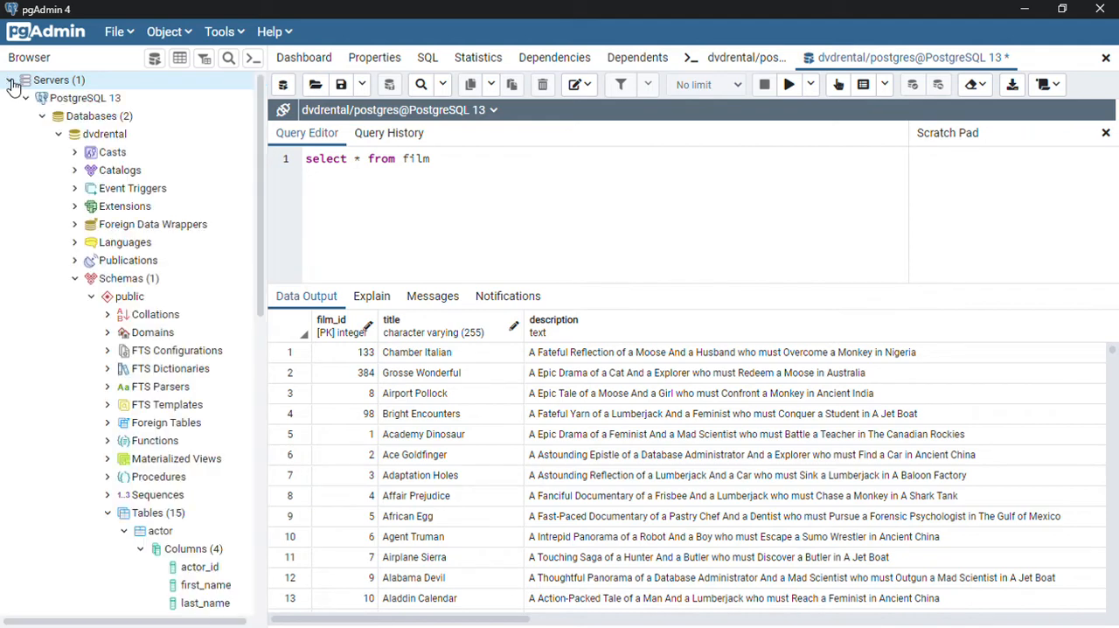
{"action": "left_click", "coordinate": [74, 100]}
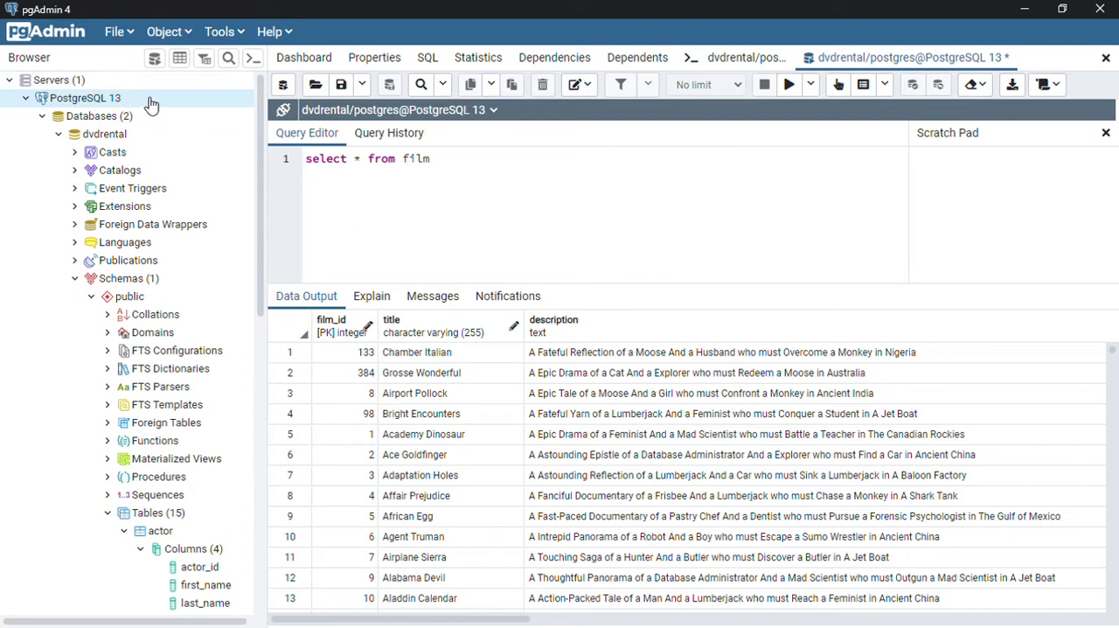
{"action": "left_click", "coordinate": [42, 120]}
{"action": "left_click", "coordinate": [43, 120]}
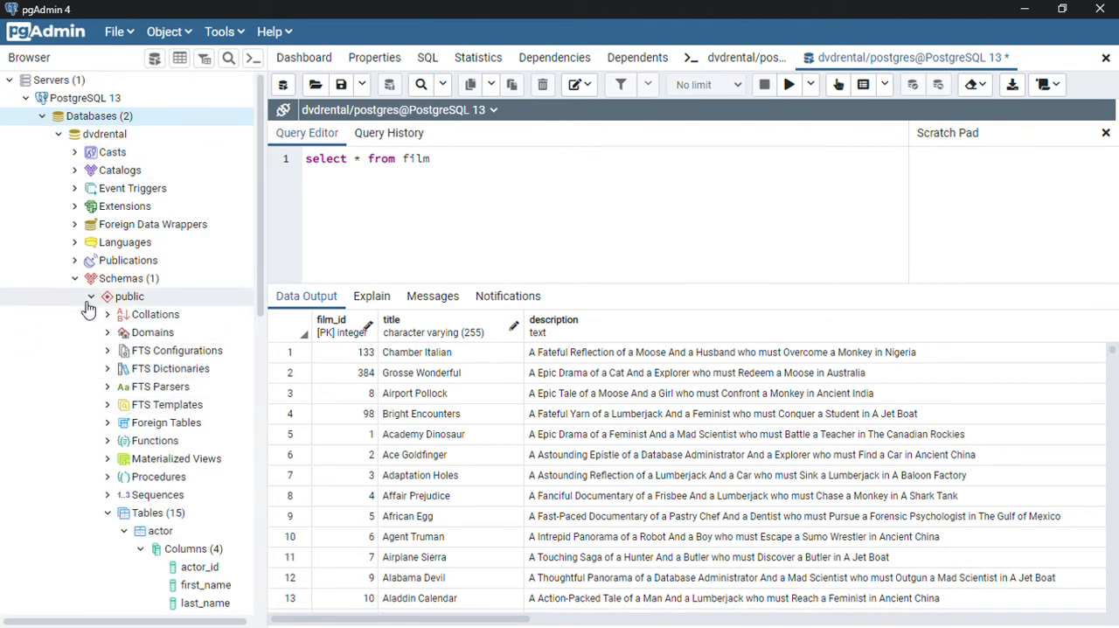
{"action": "left_click", "coordinate": [60, 135]}
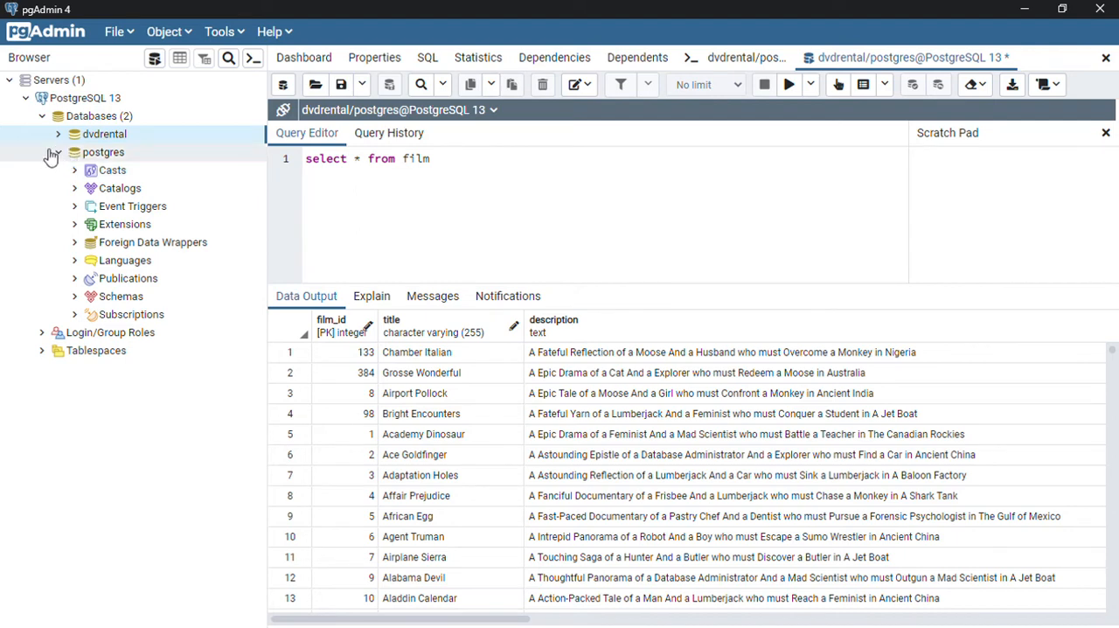
{"action": "right_click", "coordinate": [109, 123]}
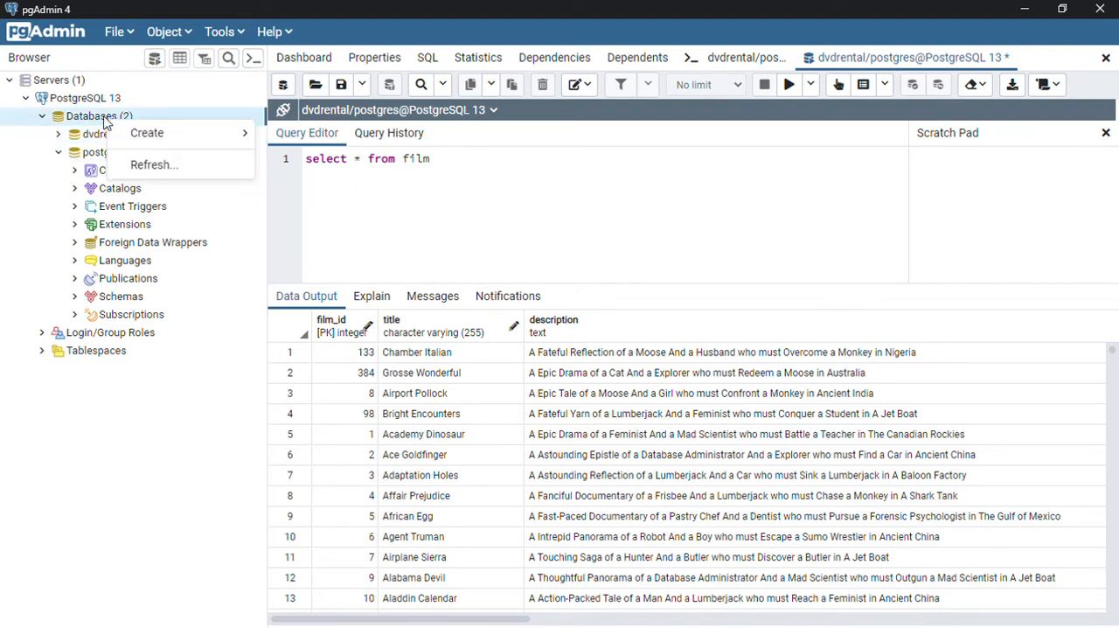
{"action": "left_click", "coordinate": [143, 418]}
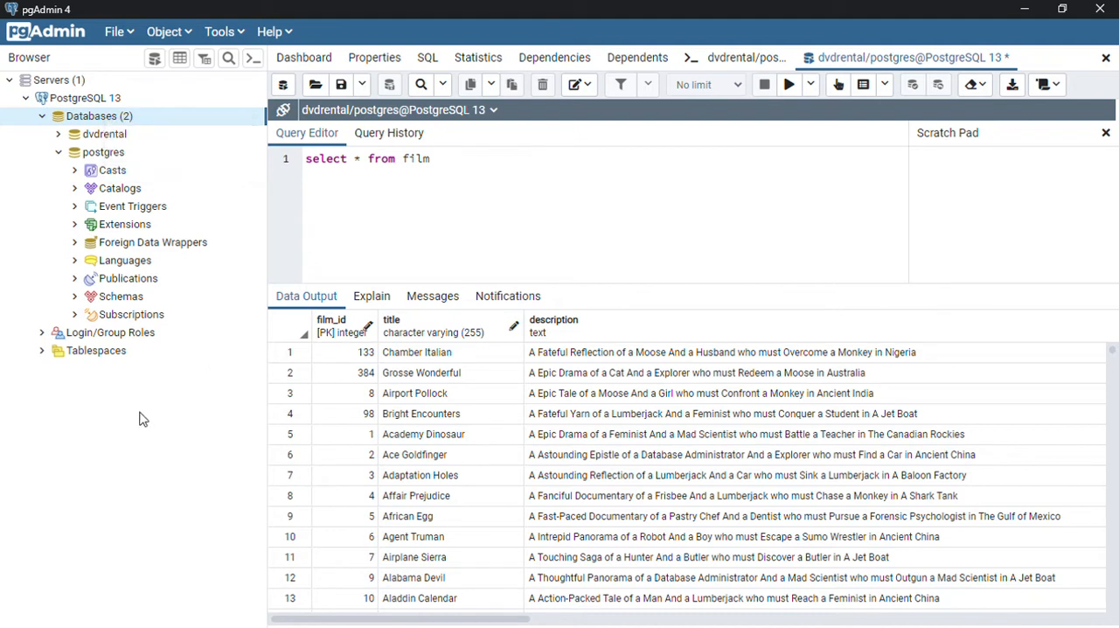
Step: Review the default binary paths for EDB Advanced Server 13 and PostgreSQL 13 in the preferences, and save the preferences
{"action": "left_click", "coordinate": [122, 35]}
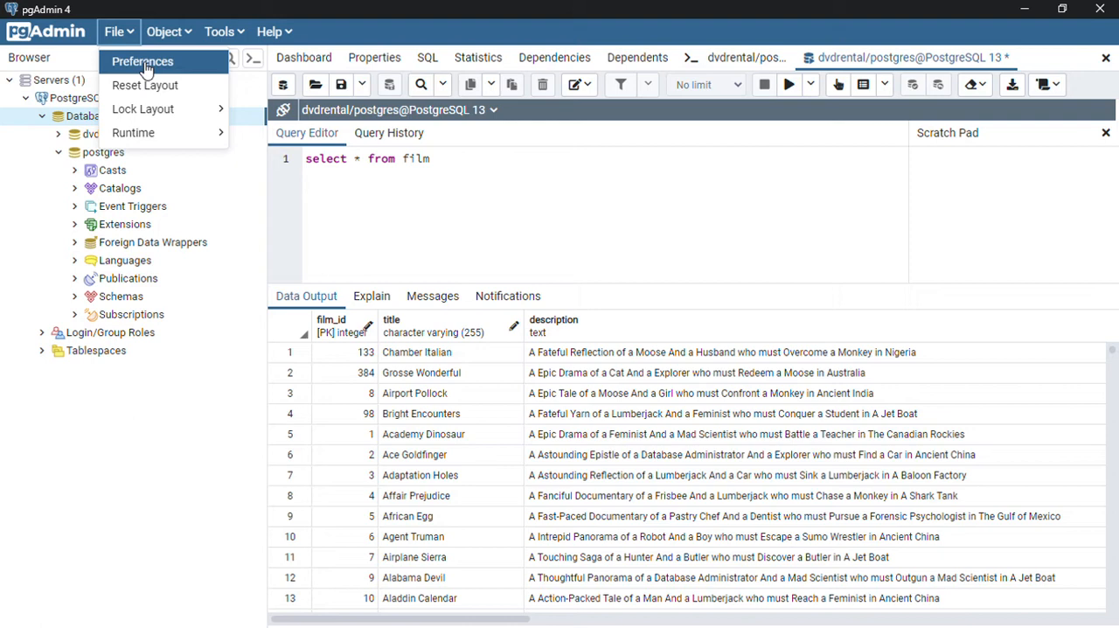
{"action": "left_click", "coordinate": [143, 63]}
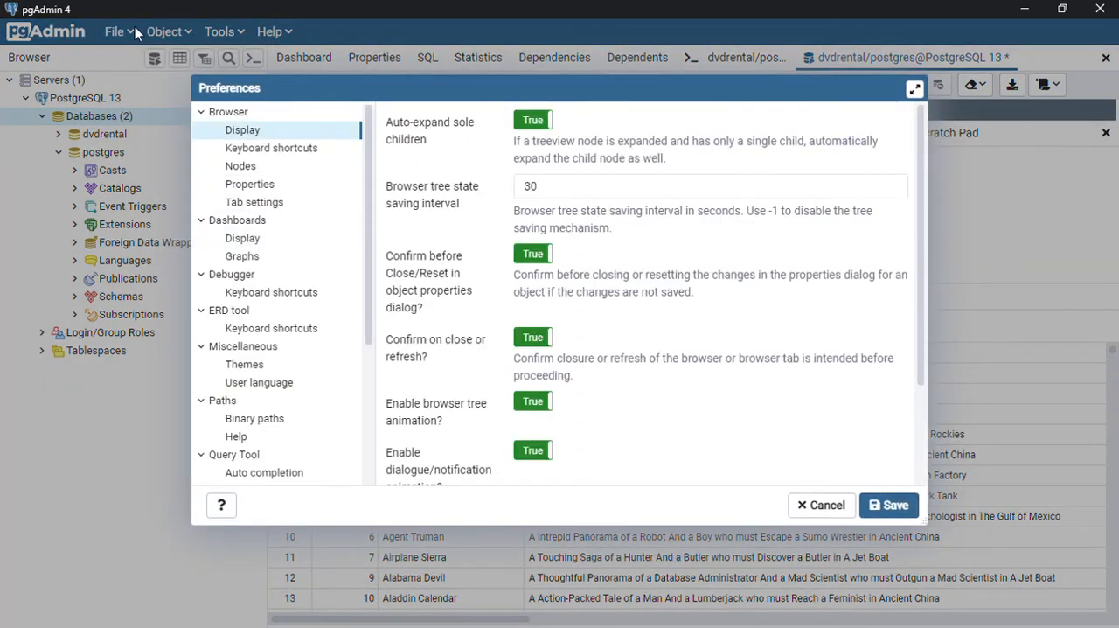
{"action": "scroll", "coordinate": [311, 404], "scroll_direction": "down", "scroll_amount": 3}
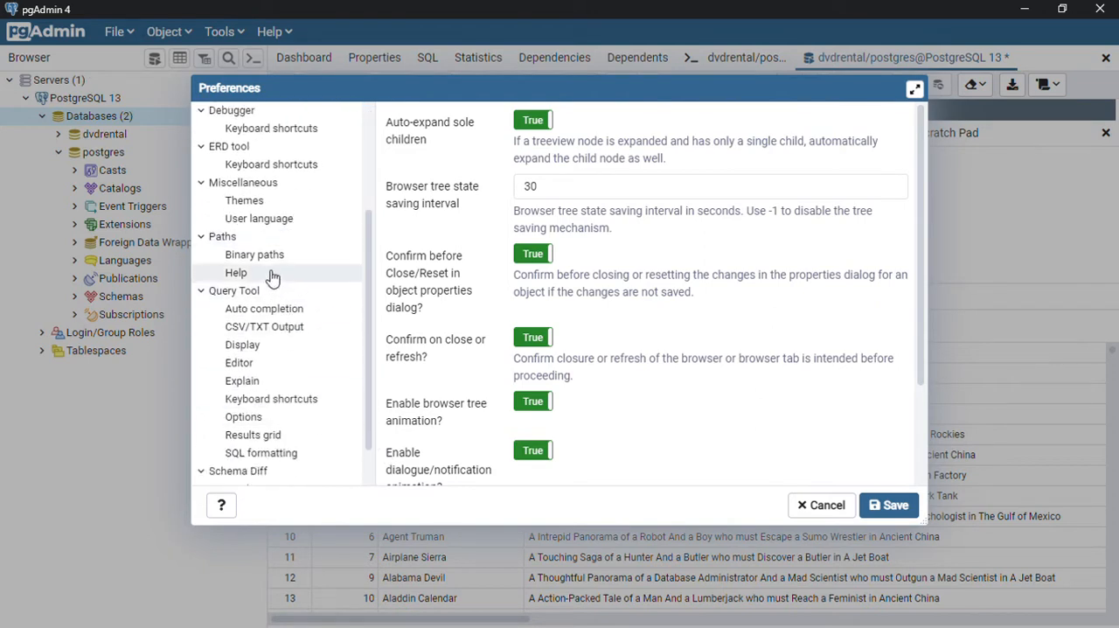
{"action": "left_click", "coordinate": [234, 256]}
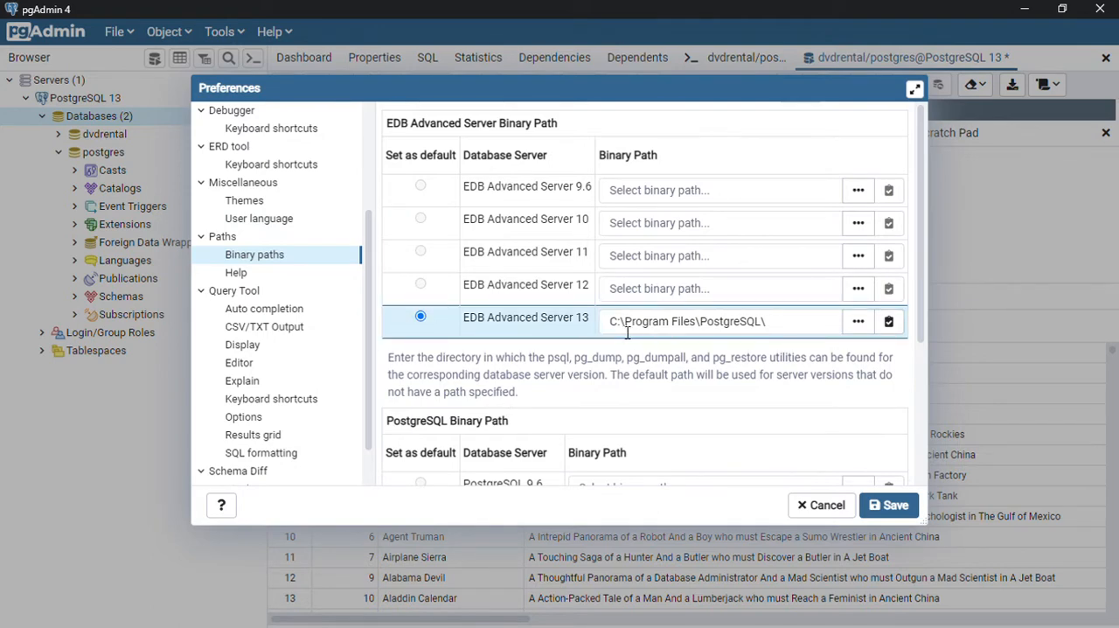
{"action": "scroll", "coordinate": [537, 362], "scroll_direction": "down", "scroll_amount": 1}
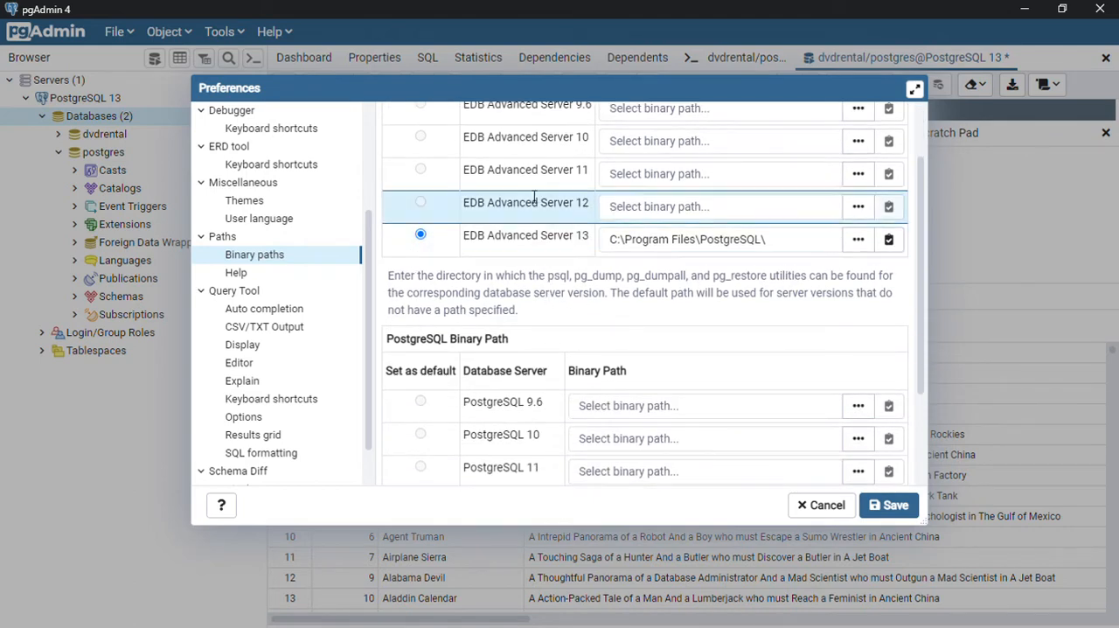
{"action": "scroll", "coordinate": [490, 232], "scroll_direction": "up", "scroll_amount": 1}
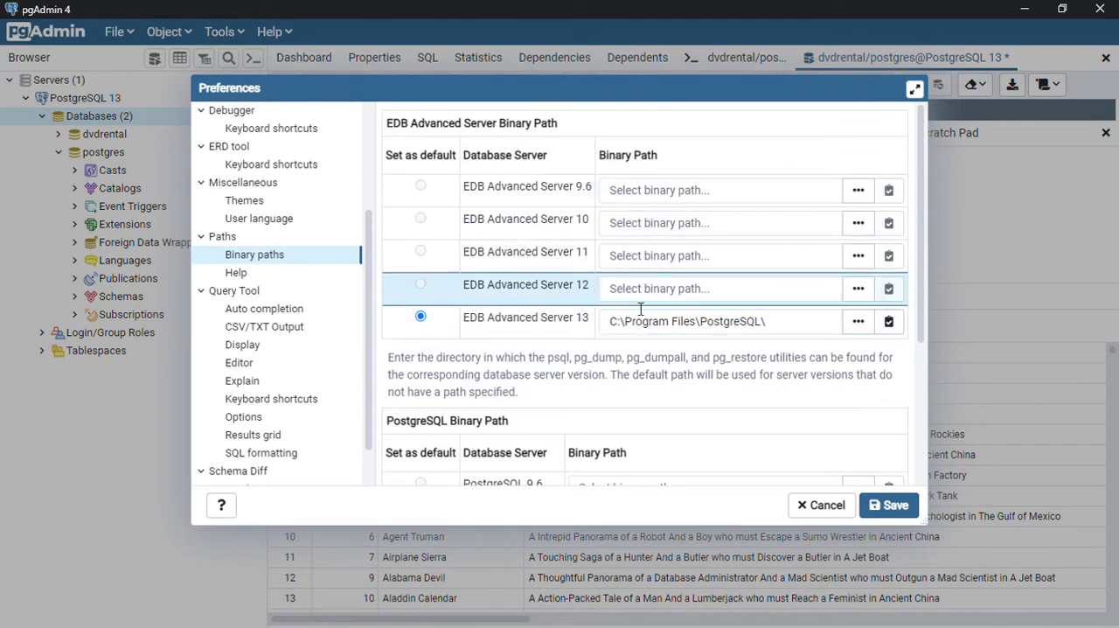
{"action": "scroll", "coordinate": [557, 372], "scroll_direction": "down", "scroll_amount": 1}
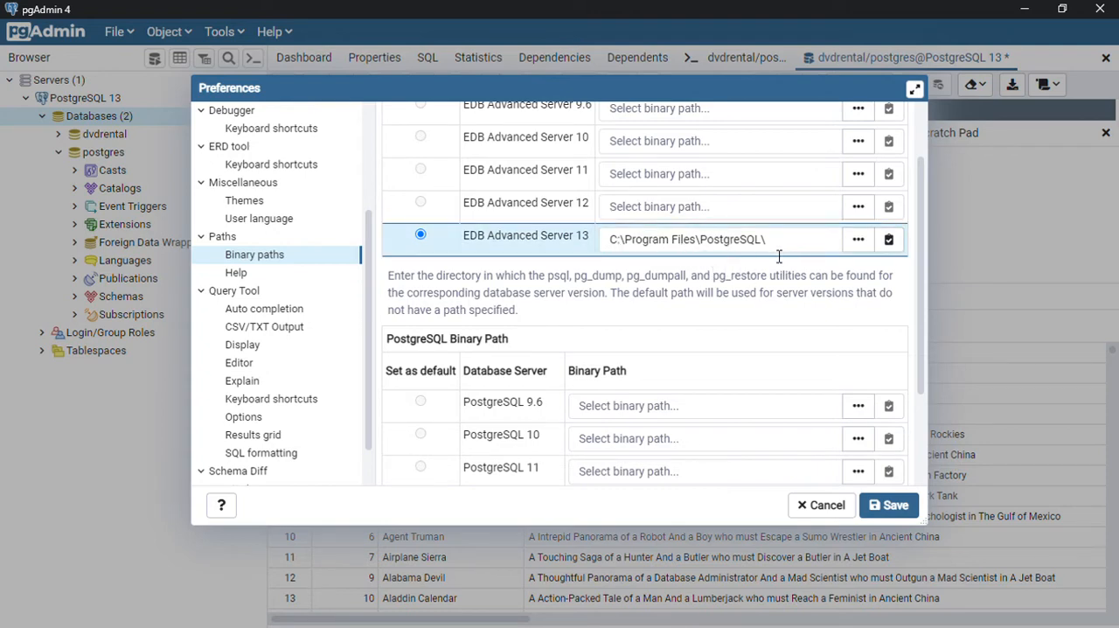
{"action": "scroll", "coordinate": [684, 350], "scroll_direction": "down", "scroll_amount": 3}
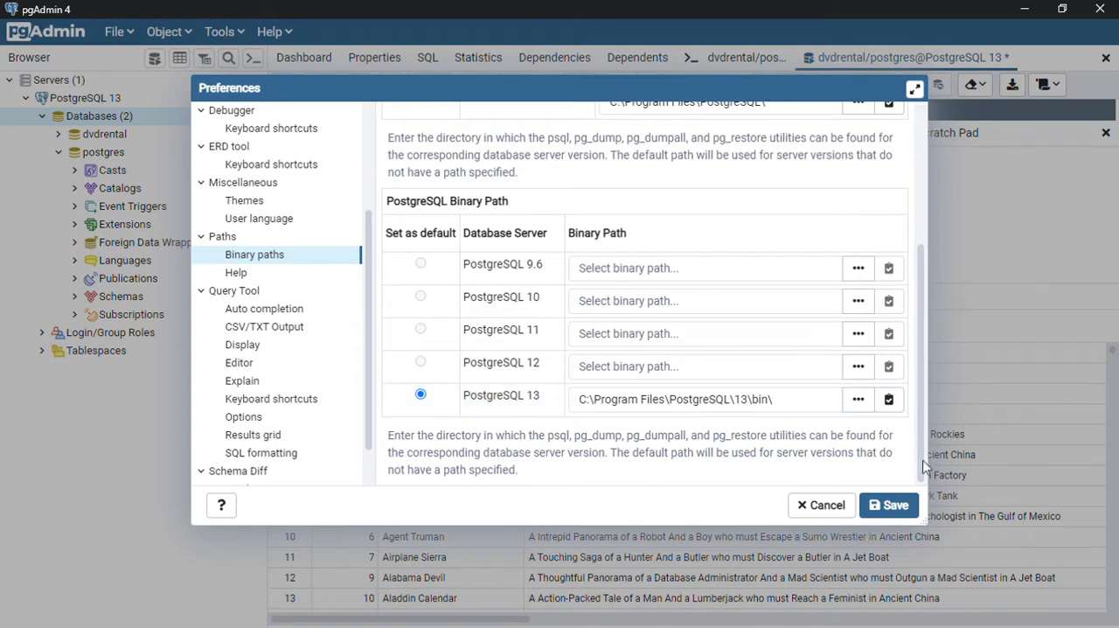
{"action": "left_click", "coordinate": [898, 504]}
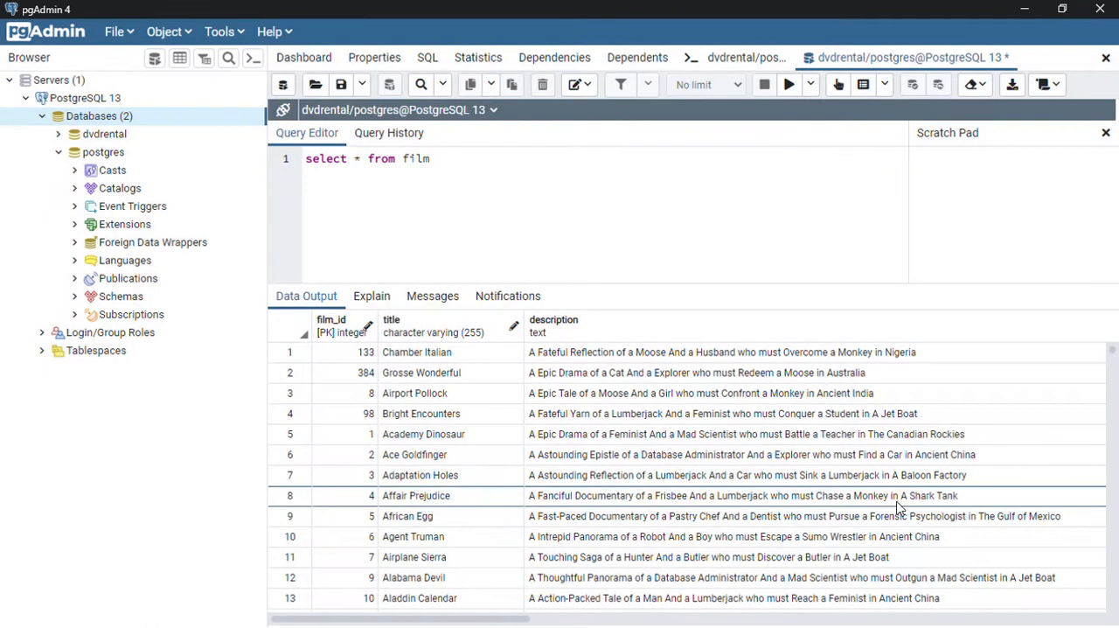
Step: Create a new database named dbjs on the PostgreSQL 13 server
{"action": "right_click", "coordinate": [149, 120]}
{"action": "mouse_move", "coordinate": [217, 144]}
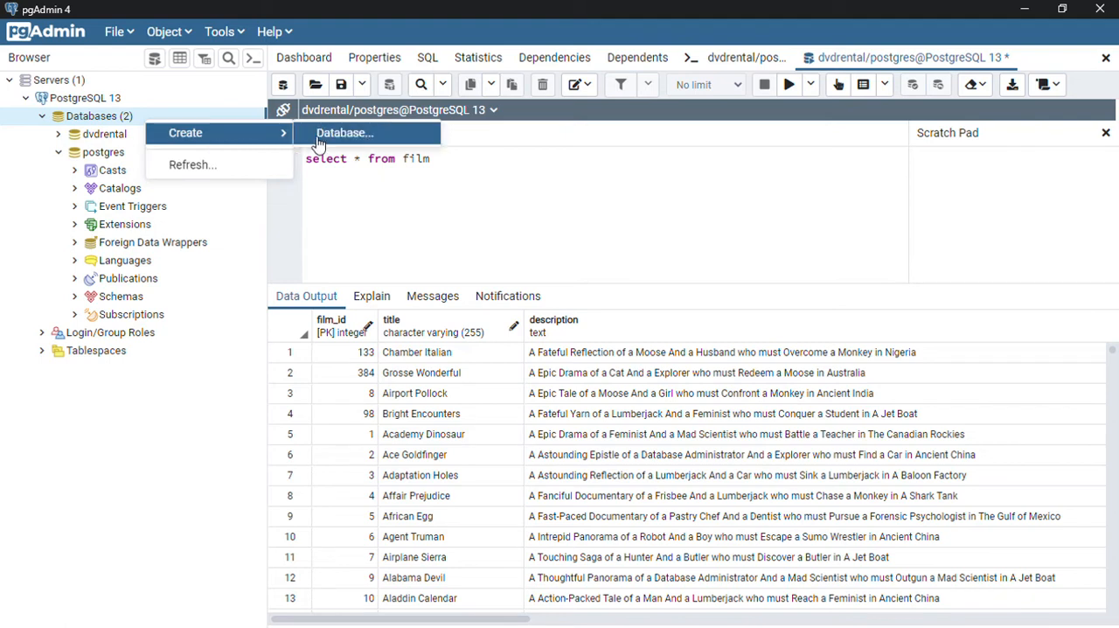
{"action": "left_click", "coordinate": [347, 133]}
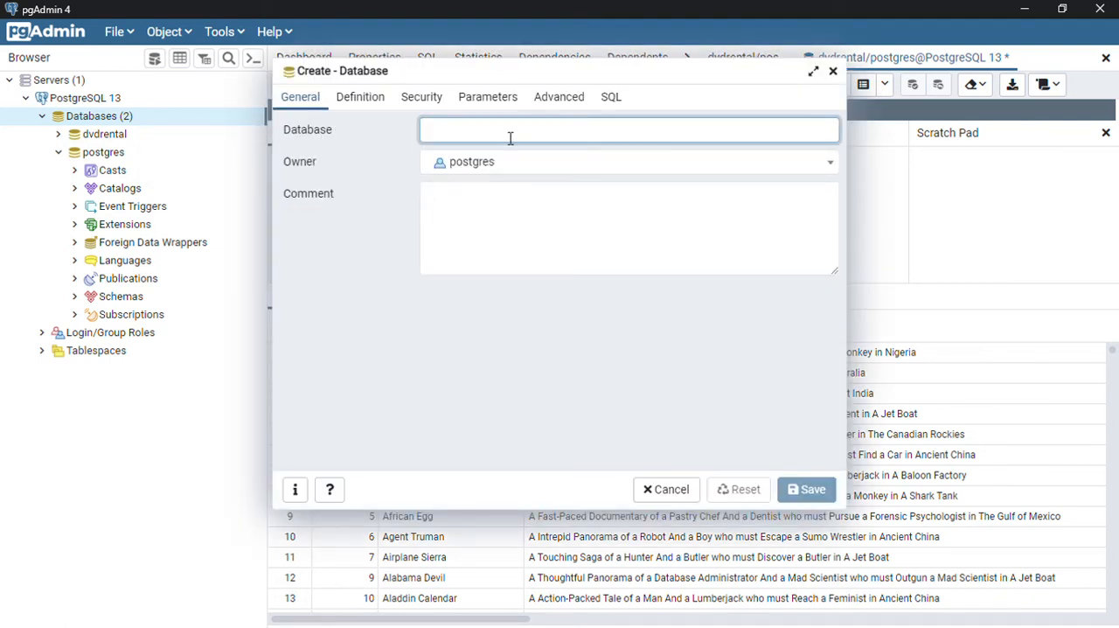
{"action": "type", "text": "dbjs"}
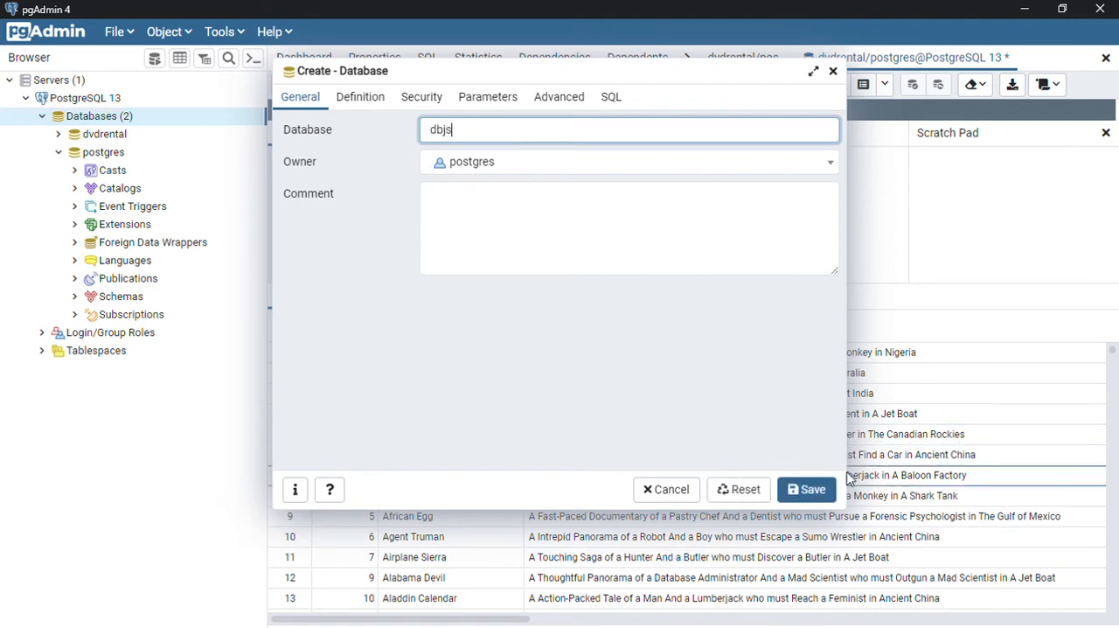
{"action": "left_click", "coordinate": [806, 490]}
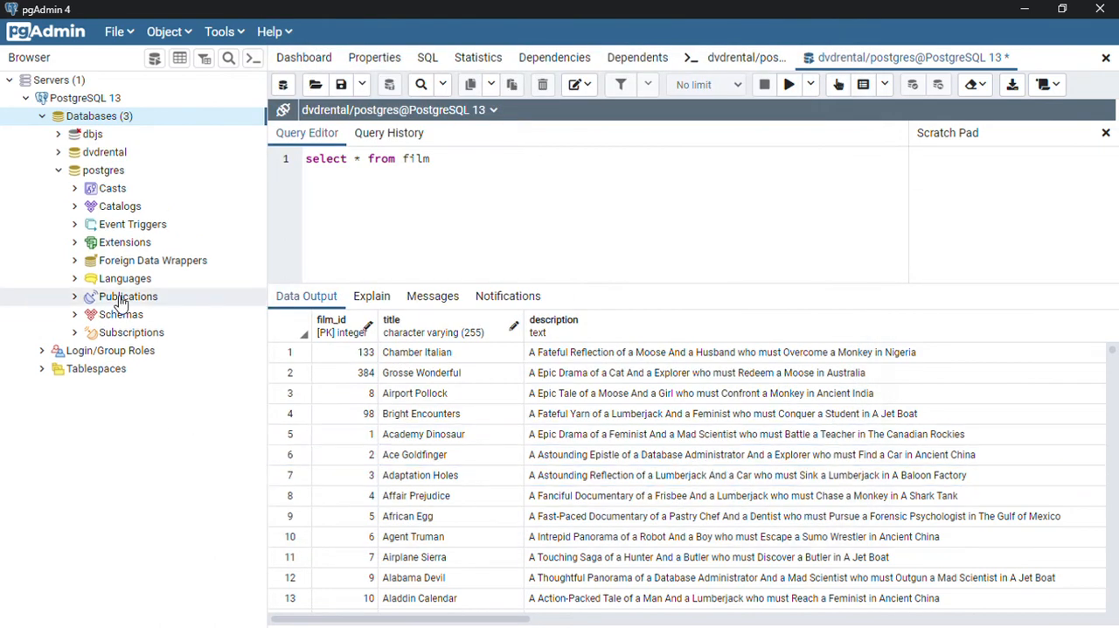
Step: Connect to the dbjs database and expand it in the server tree
{"action": "left_click", "coordinate": [59, 137]}
{"action": "left_click", "coordinate": [58, 136]}
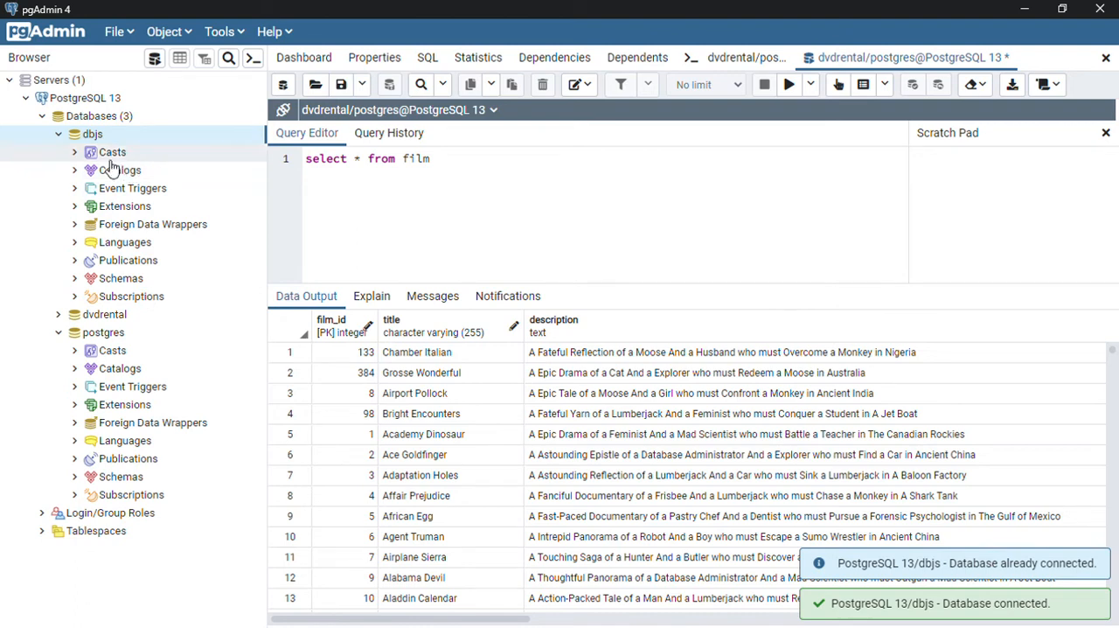
{"action": "right_click", "coordinate": [156, 140]}
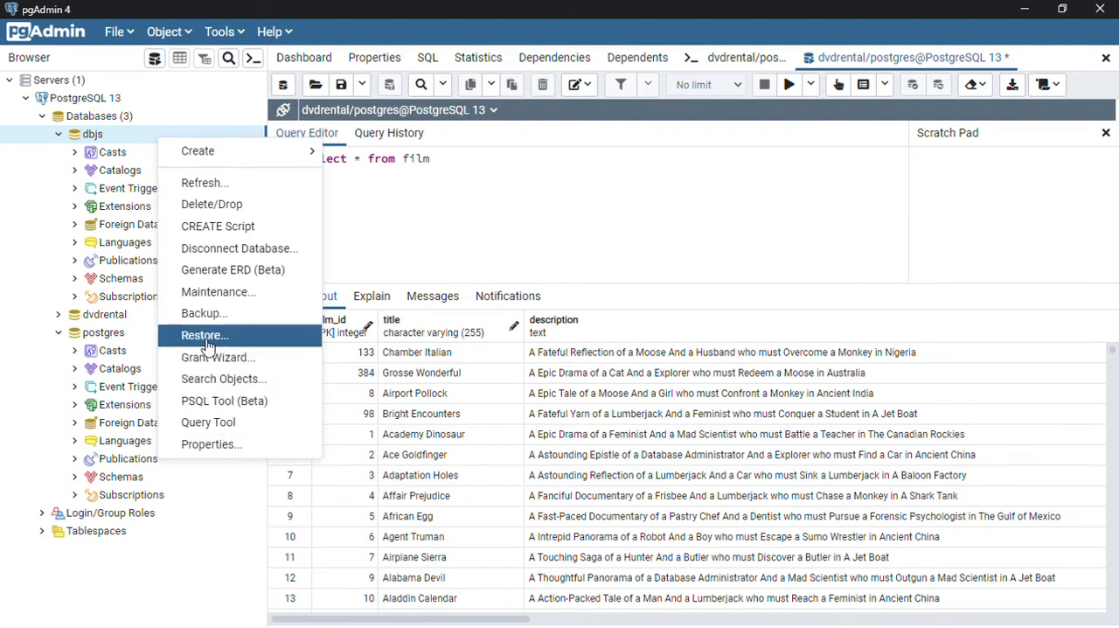
{"action": "right_click", "coordinate": [119, 140]}
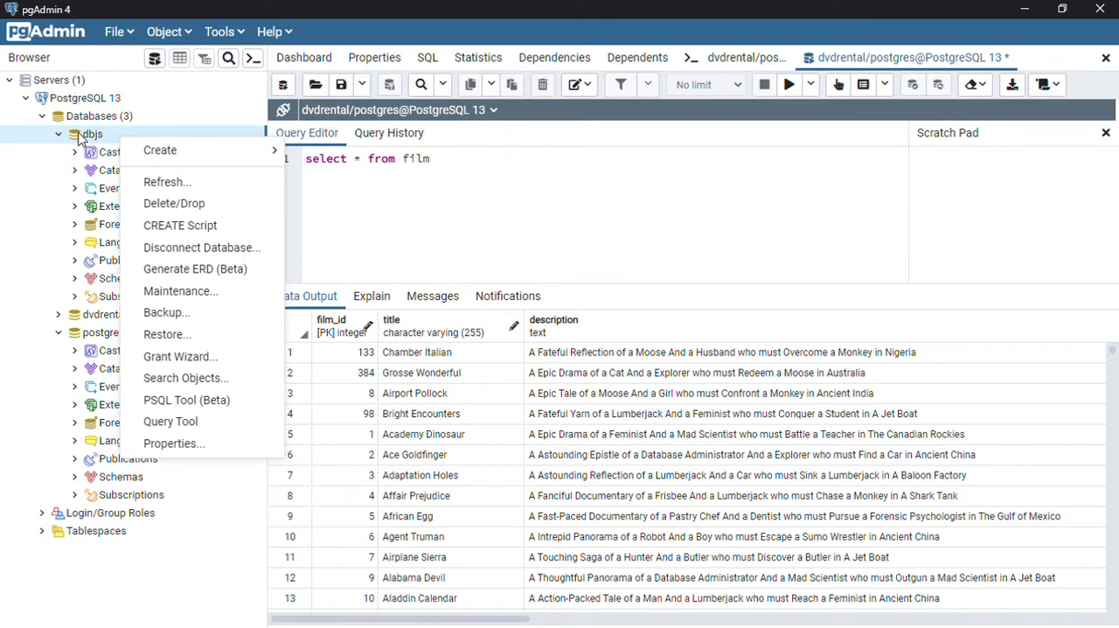
{"action": "mouse_move", "coordinate": [179, 160]}
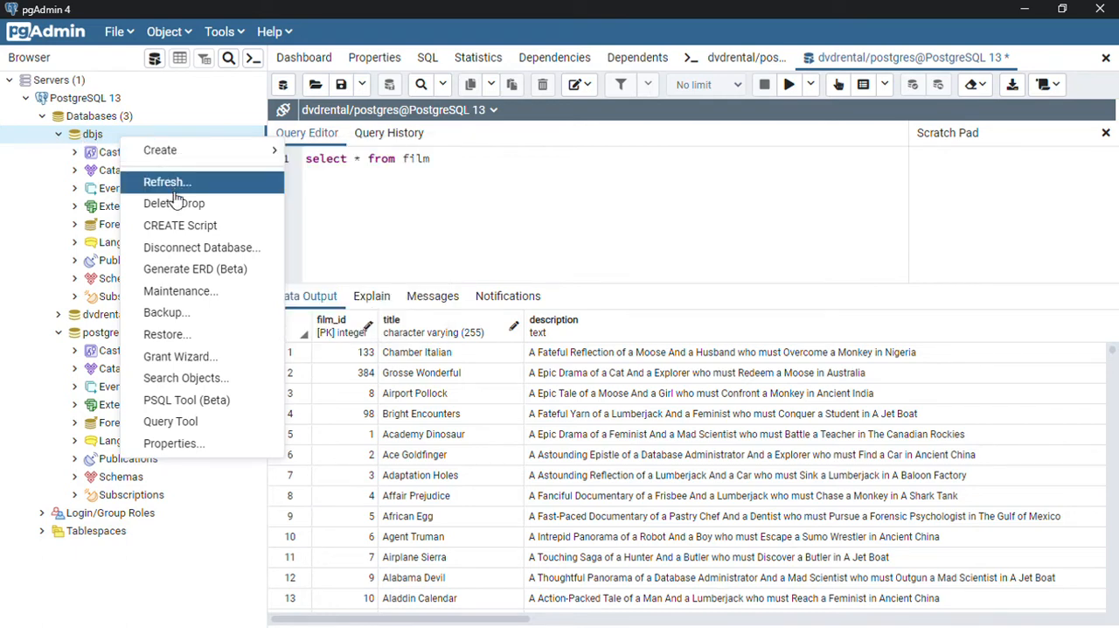
{"action": "left_click", "coordinate": [202, 336]}
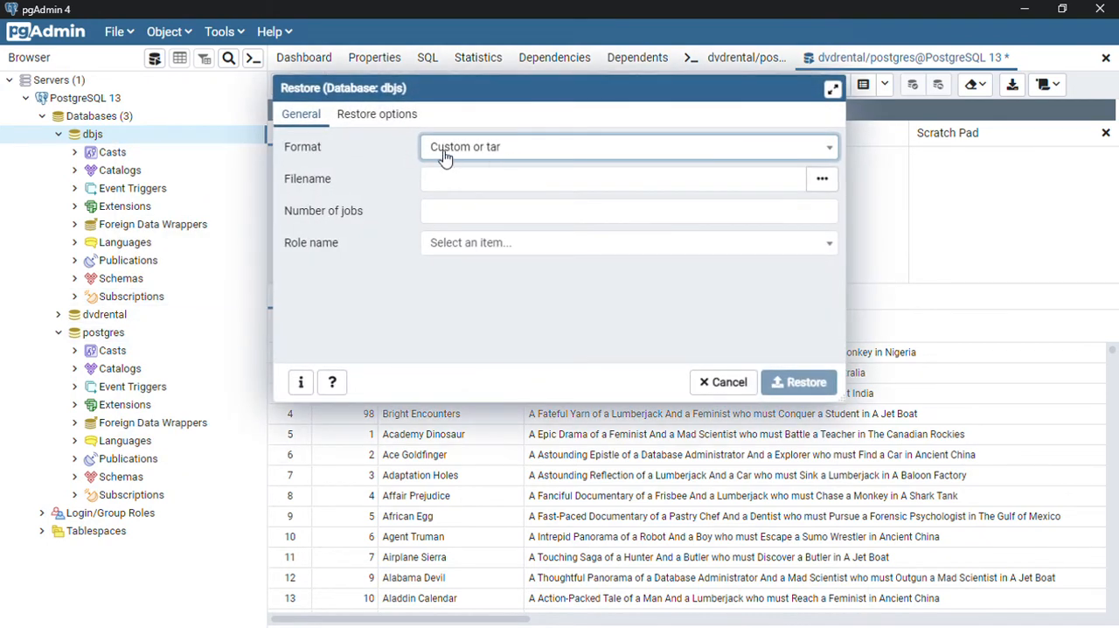
{"action": "left_click", "coordinate": [829, 151]}
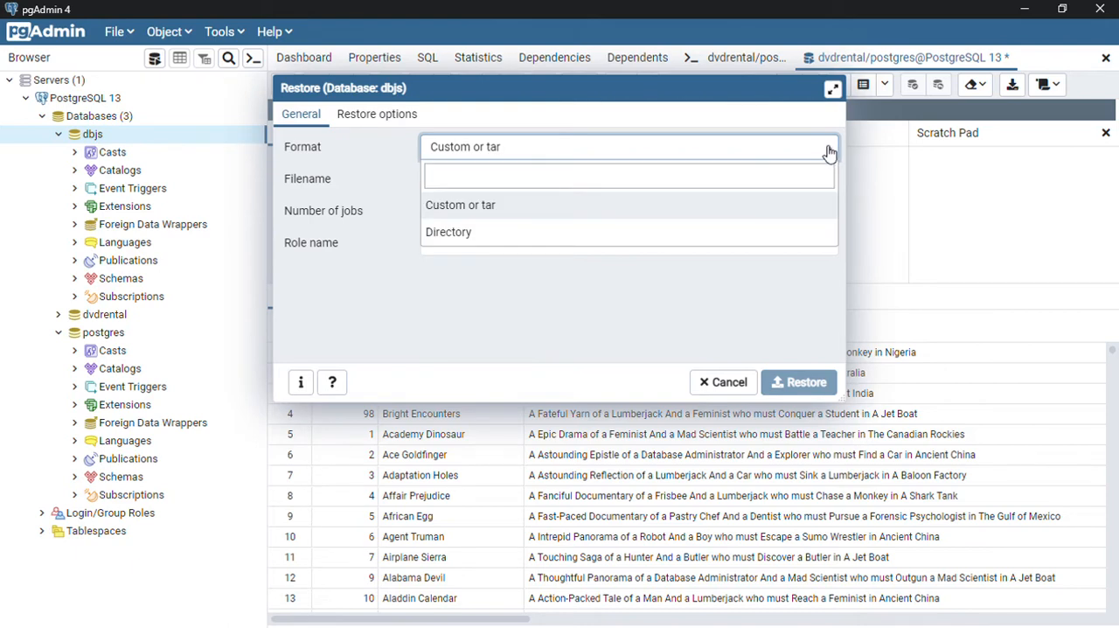
{"action": "left_click", "coordinate": [829, 151]}
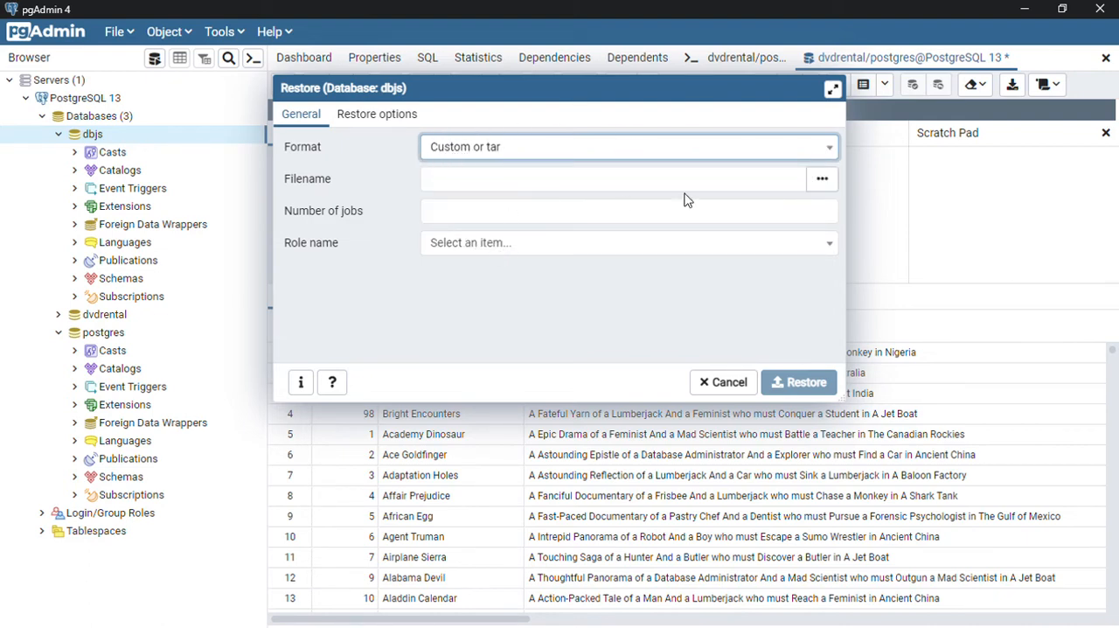
{"action": "left_click", "coordinate": [639, 193]}
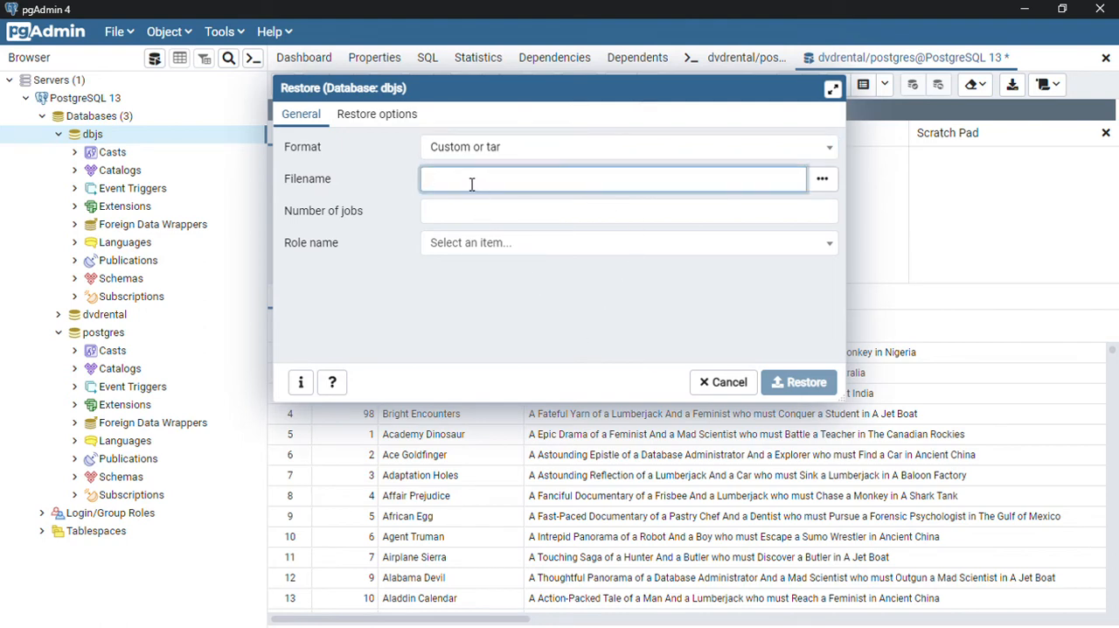
{"action": "left_click", "coordinate": [833, 183]}
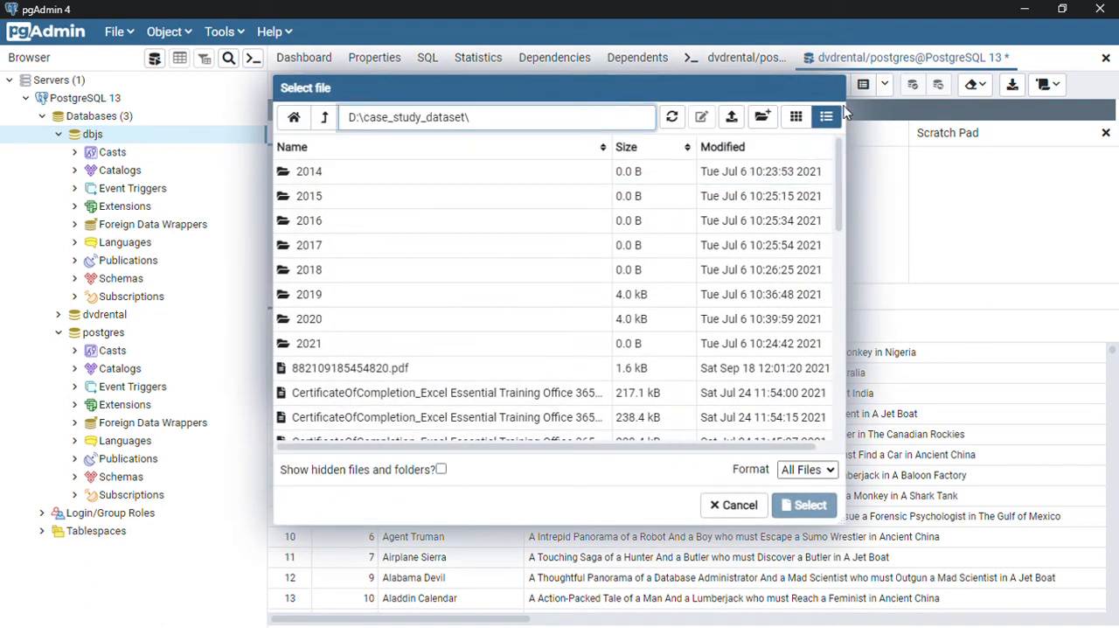
{"action": "left_click", "coordinate": [735, 507]}
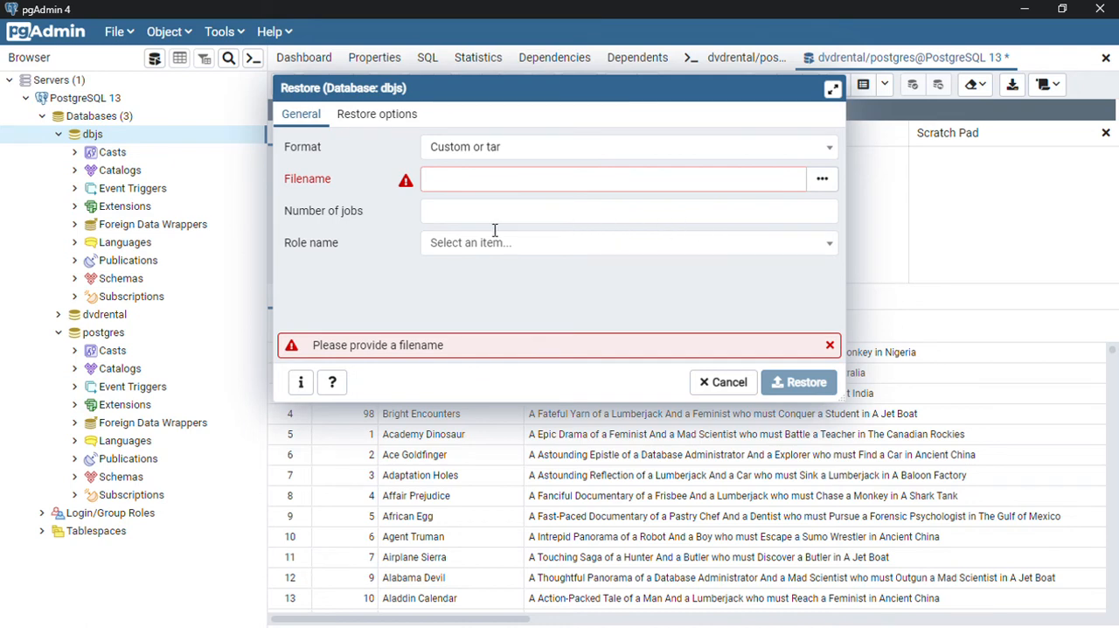
{"action": "left_click", "coordinate": [704, 247]}
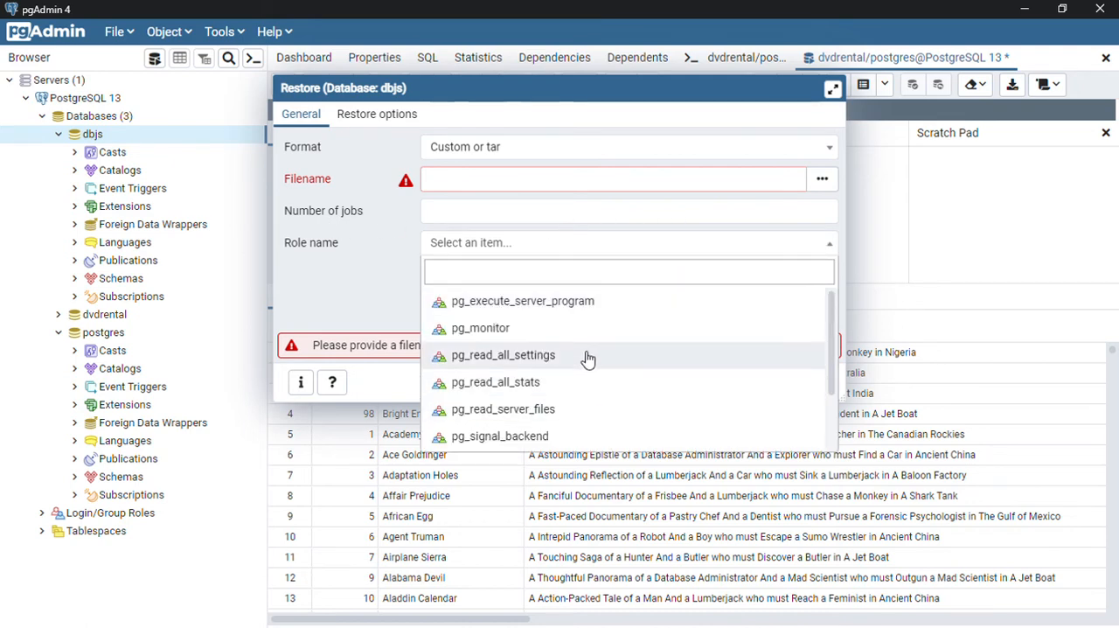
{"action": "scroll", "coordinate": [587, 358], "scroll_direction": "down", "scroll_amount": 2}
{"action": "left_click", "coordinate": [578, 439]}
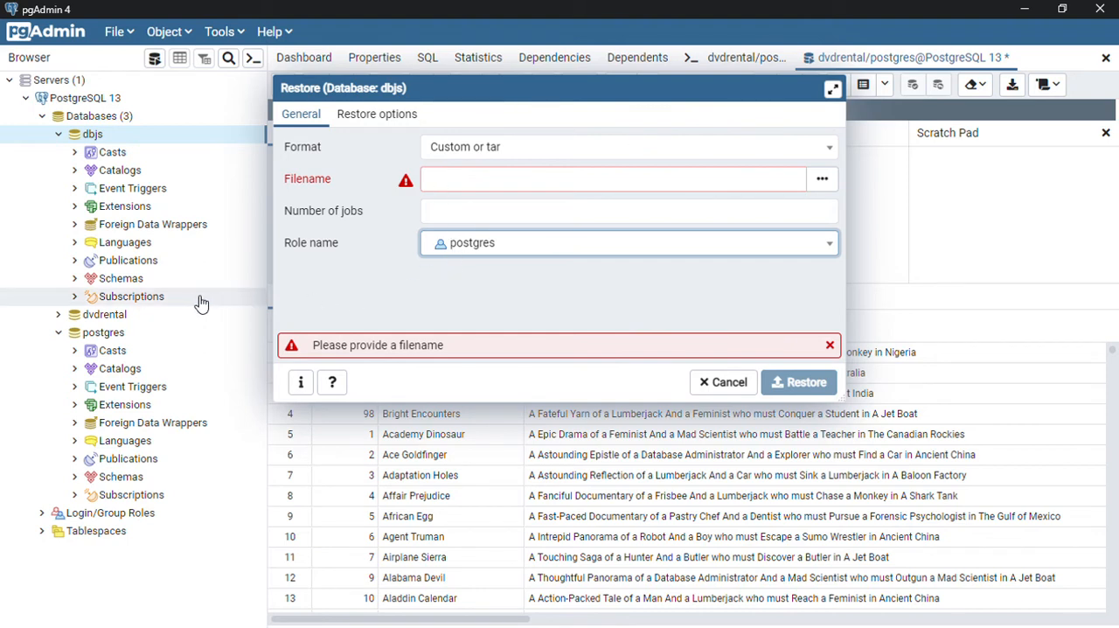
{"action": "left_click", "coordinate": [893, 238]}
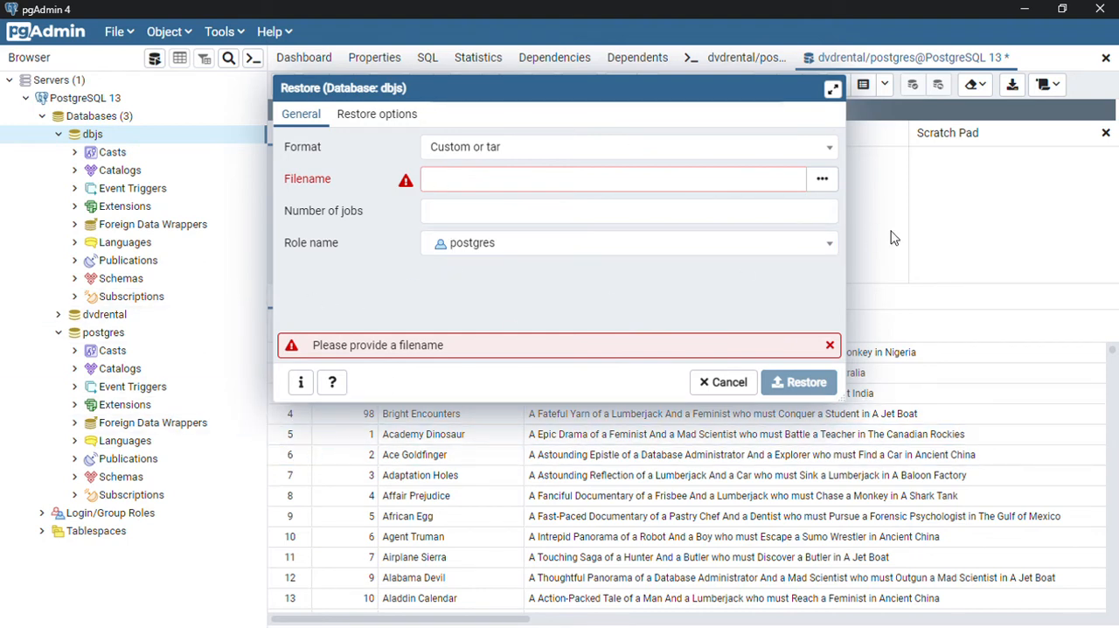
{"action": "left_click", "coordinate": [724, 382]}
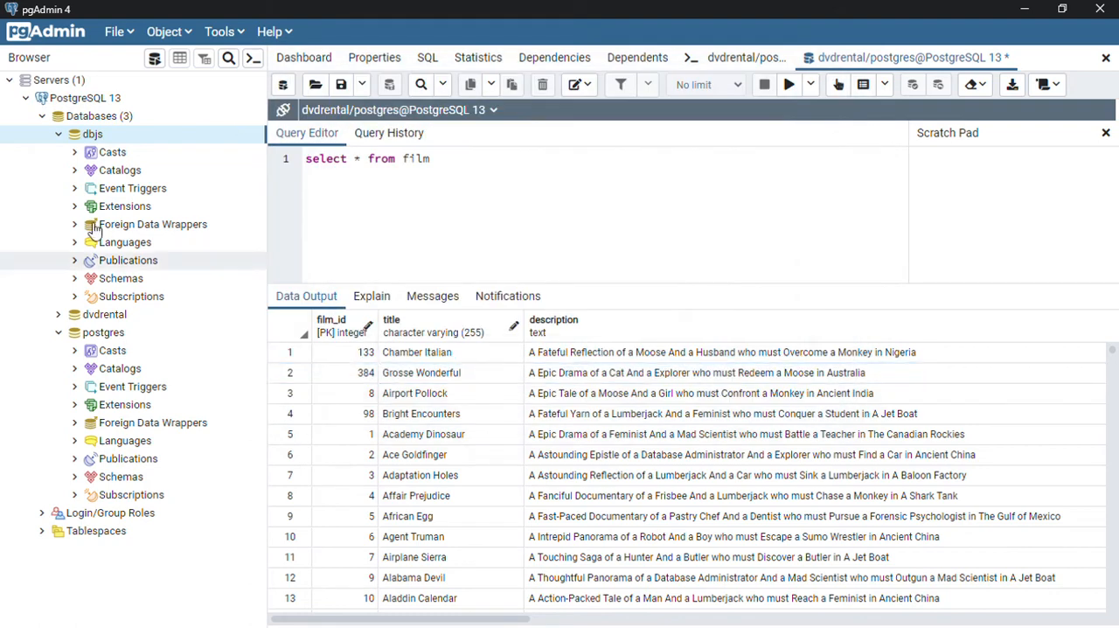
Step: Delete the dbjs database from the PostgreSQL 13 server and confirm the drop
{"action": "right_click", "coordinate": [127, 138]}
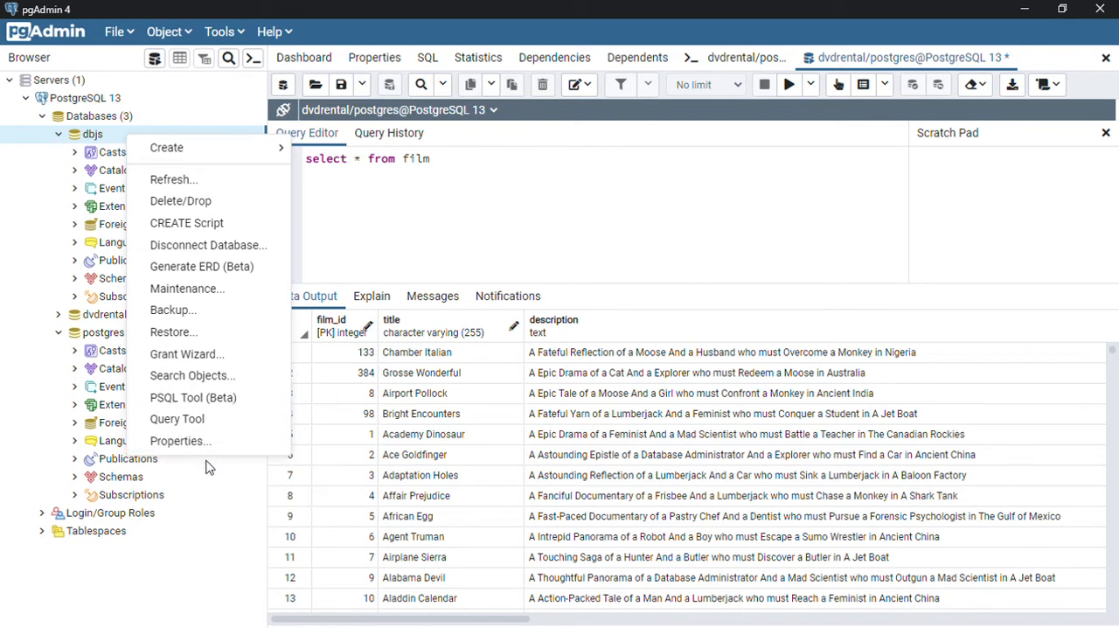
{"action": "left_click", "coordinate": [140, 202]}
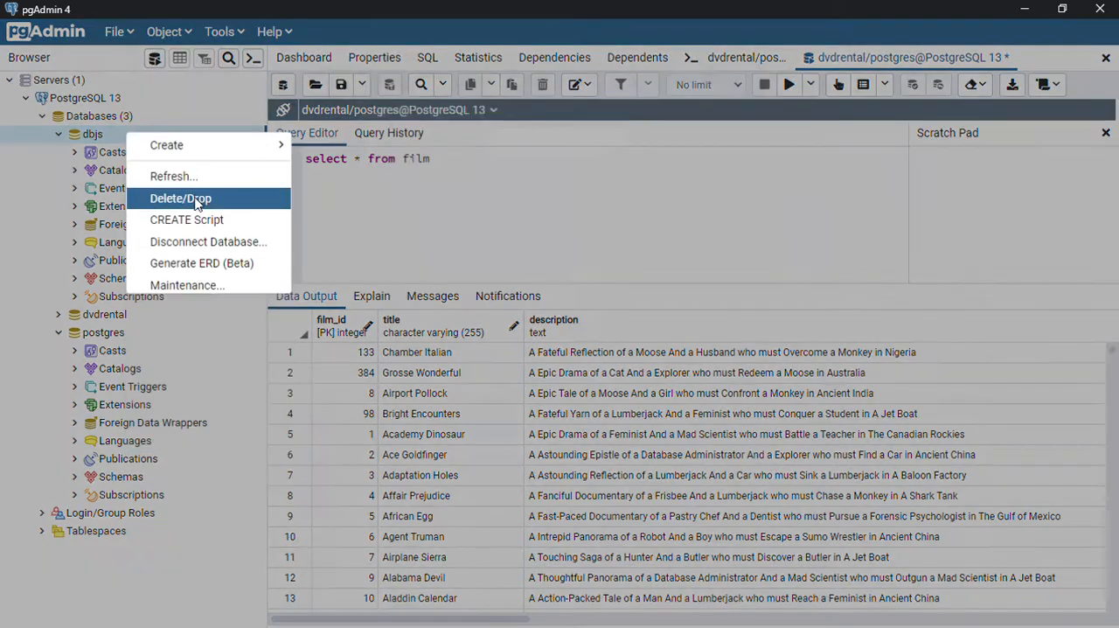
{"action": "left_click", "coordinate": [777, 183]}
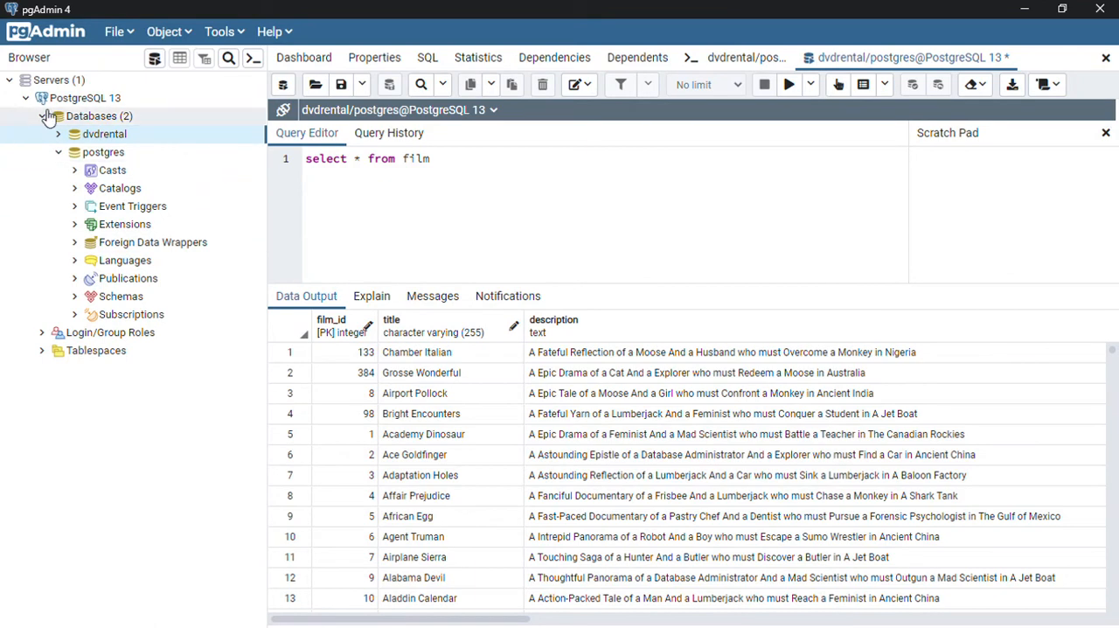
Step: Expand the dvdrental database and look through the tables of its public schema, including the columns of the actor table
{"action": "left_click", "coordinate": [60, 134]}
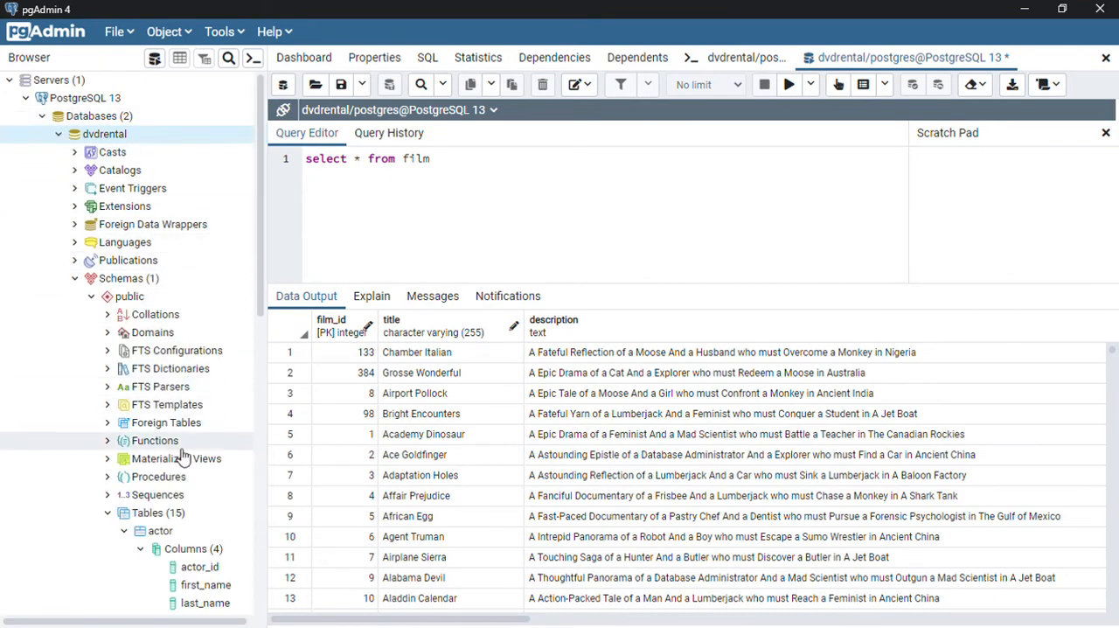
{"action": "scroll", "coordinate": [183, 458], "scroll_direction": "down", "scroll_amount": 6}
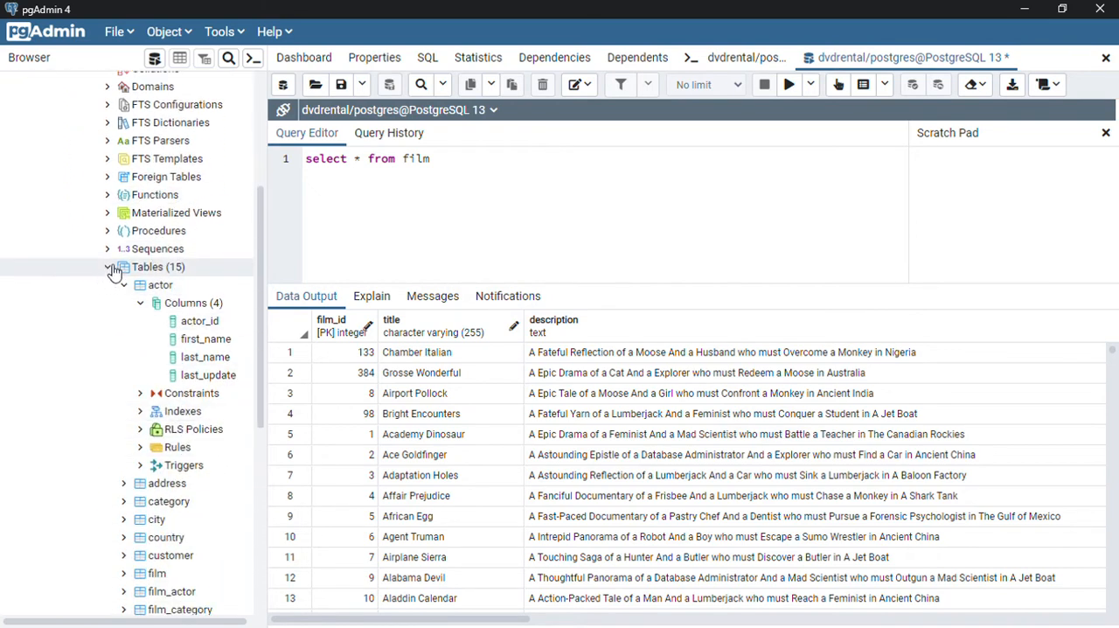
{"action": "left_click", "coordinate": [112, 271]}
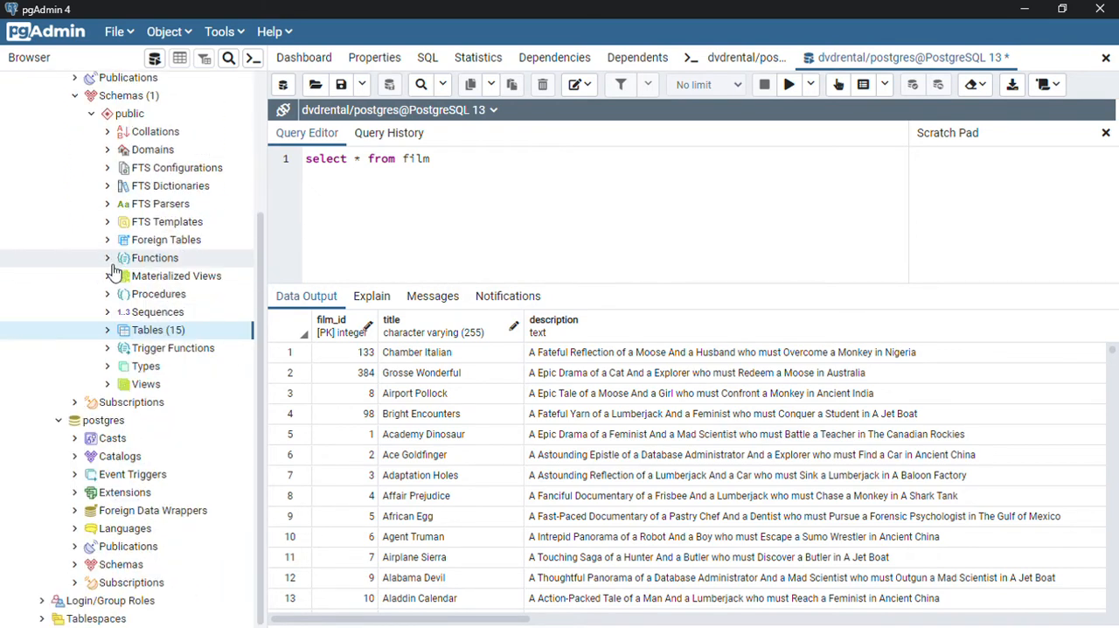
{"action": "left_click", "coordinate": [111, 329]}
{"action": "scroll", "coordinate": [175, 459], "scroll_direction": "down", "scroll_amount": 5}
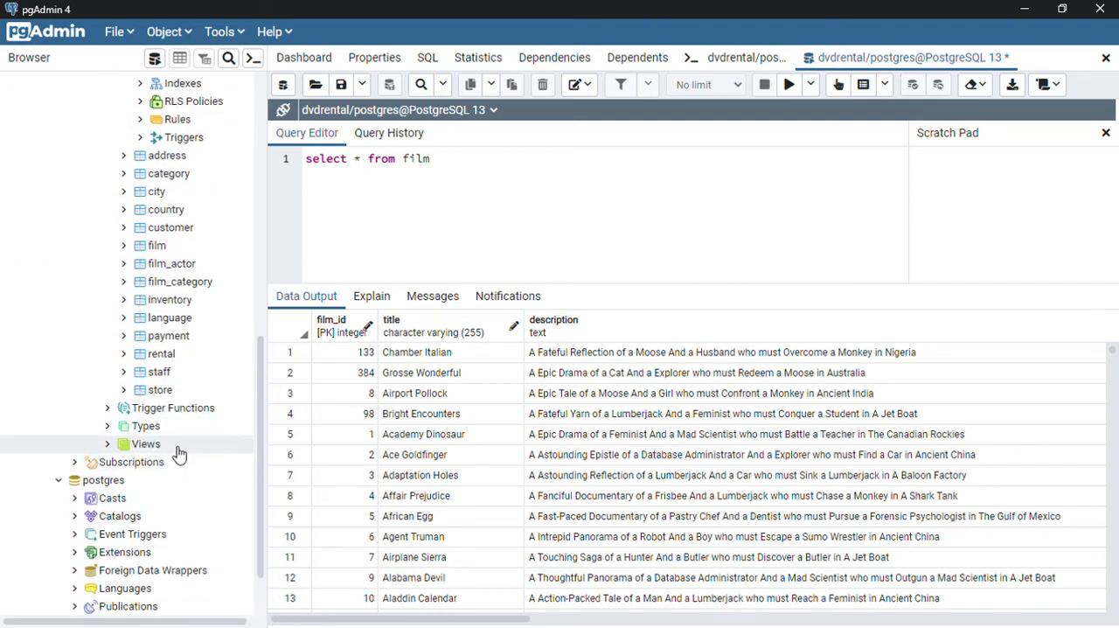
{"action": "scroll", "coordinate": [200, 432], "scroll_direction": "up", "scroll_amount": 3}
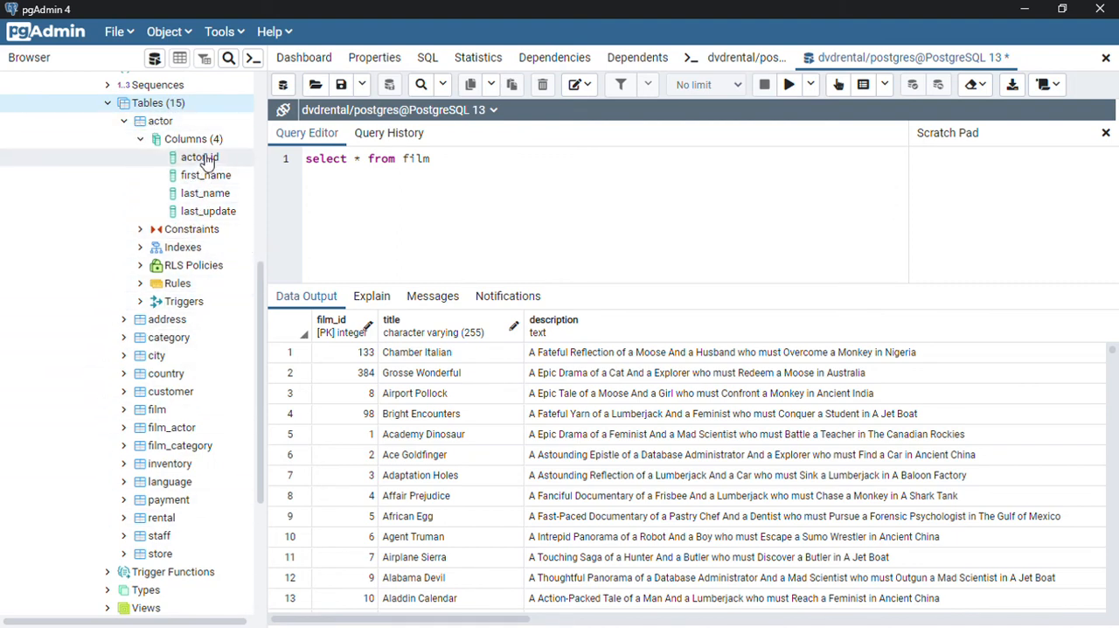
{"action": "scroll", "coordinate": [182, 315], "scroll_direction": "up", "scroll_amount": 5}
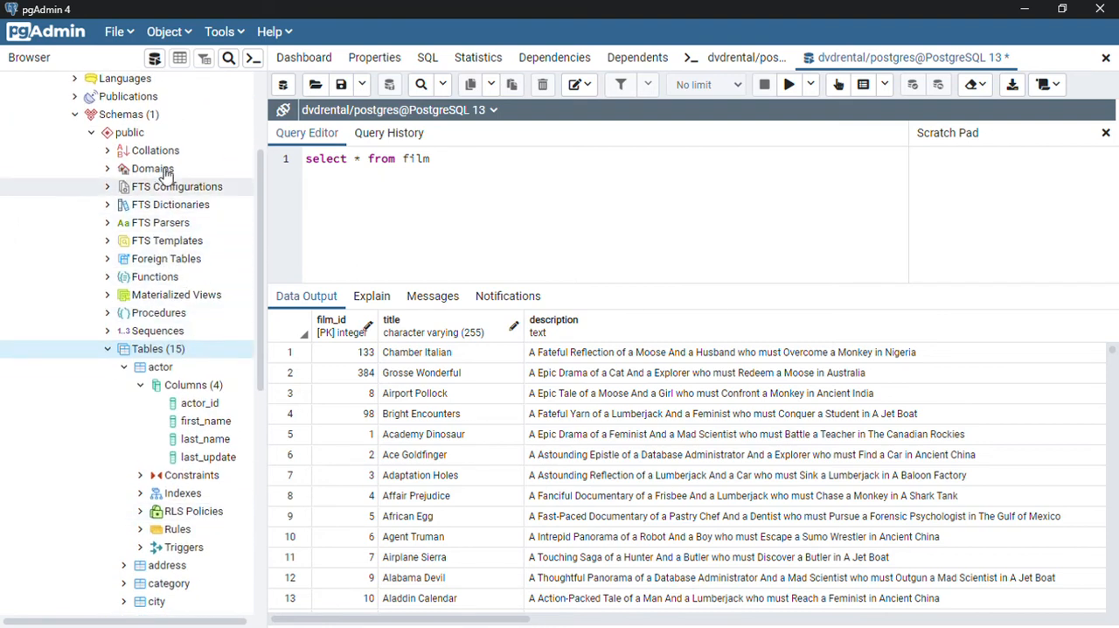
Step: Open a new Query Tool on dvdrental, run "select * from film", and look through the returned rows
{"action": "left_click", "coordinate": [223, 31]}
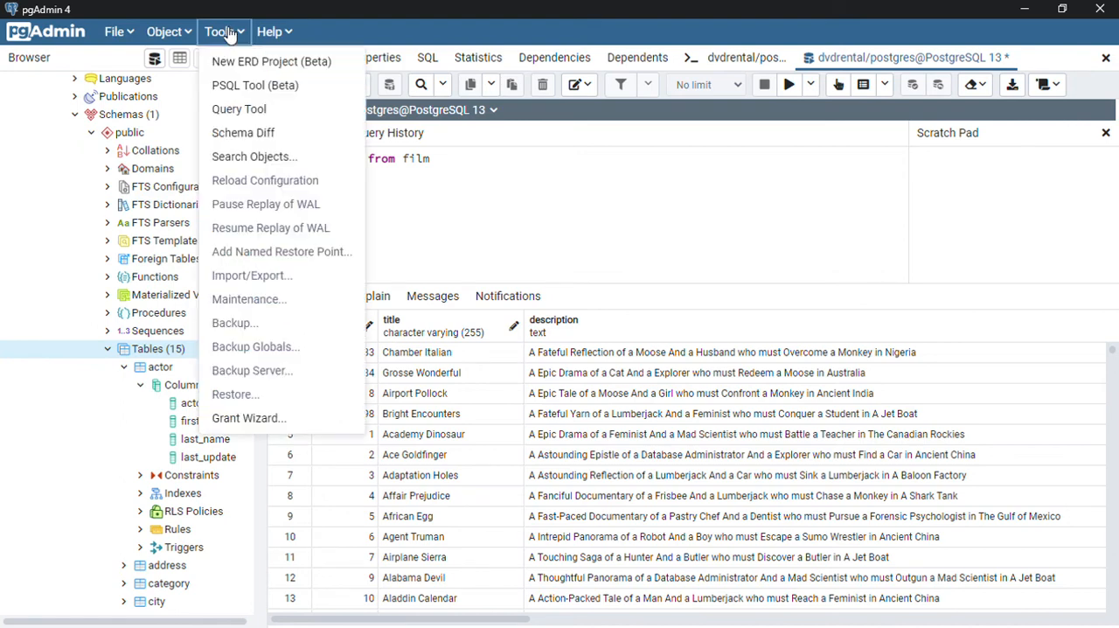
{"action": "left_click", "coordinate": [273, 114]}
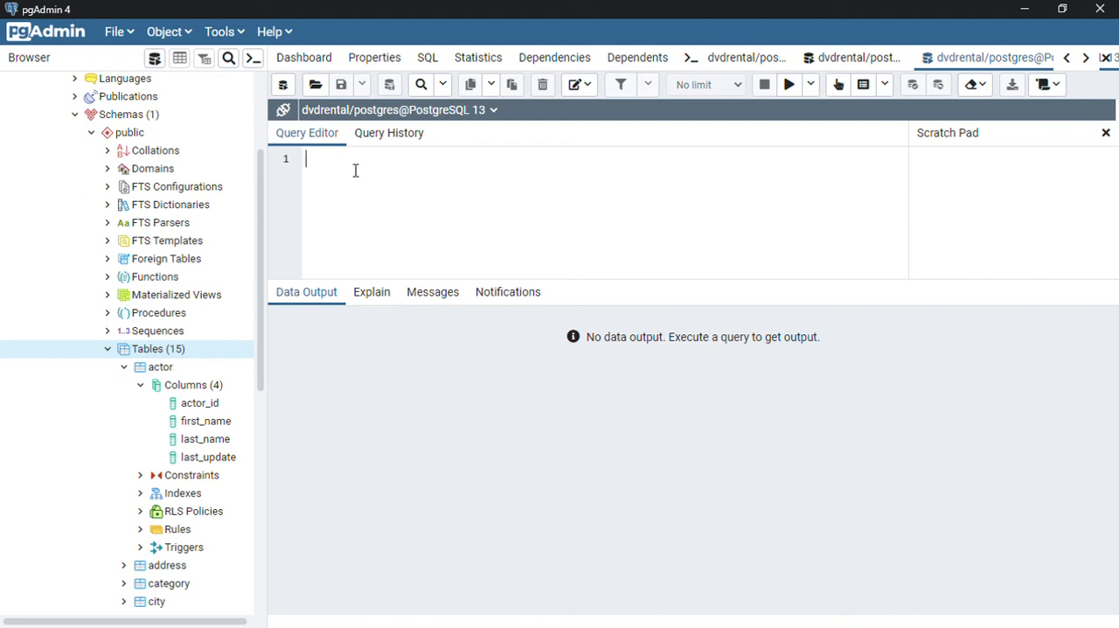
{"action": "type", "text": "select * from film"}
{"action": "left_click", "coordinate": [792, 84]}
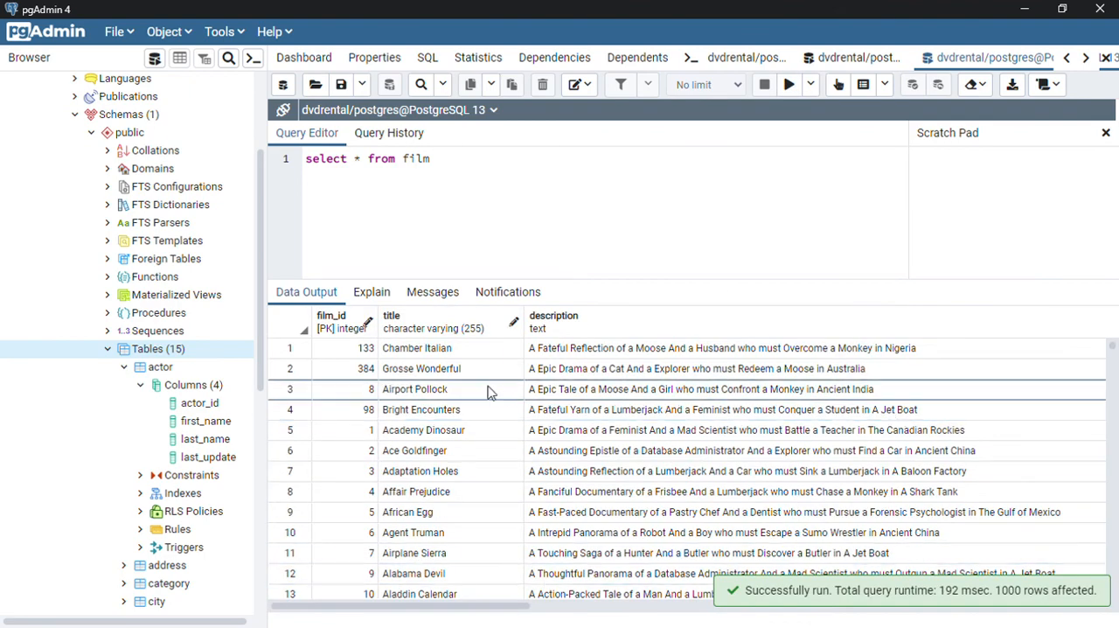
{"action": "scroll", "coordinate": [476, 525], "scroll_direction": "down", "scroll_amount": 1}
{"action": "scroll", "coordinate": [477, 525], "scroll_direction": "down", "scroll_amount": 3}
{"action": "scroll", "coordinate": [481, 530], "scroll_direction": "up", "scroll_amount": 4}
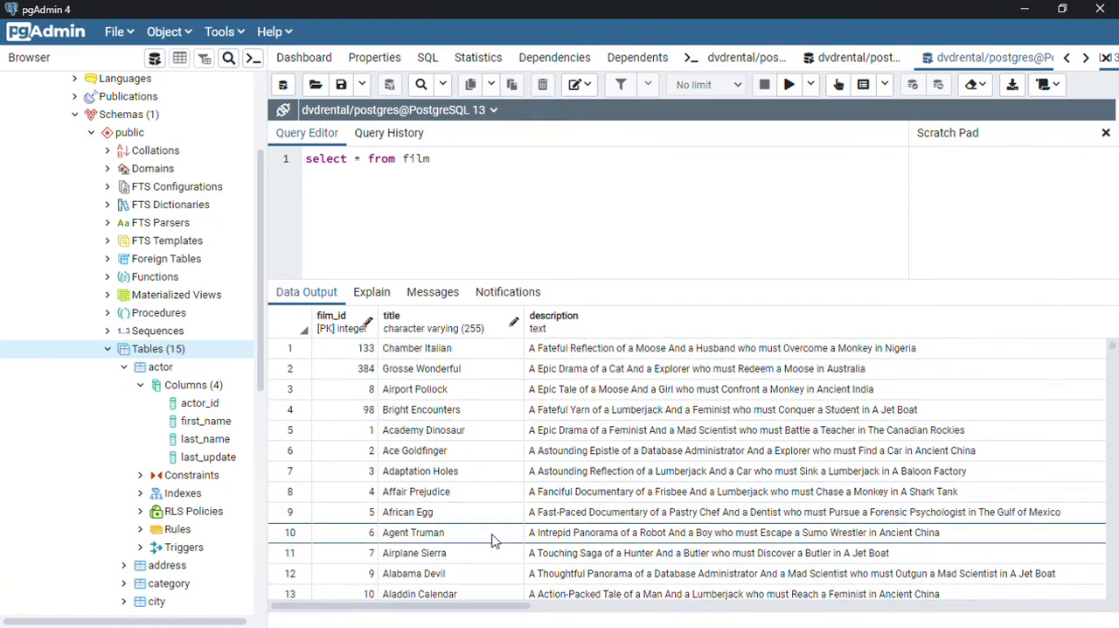
{"action": "scroll", "coordinate": [490, 490], "scroll_direction": "down", "scroll_amount": 10}
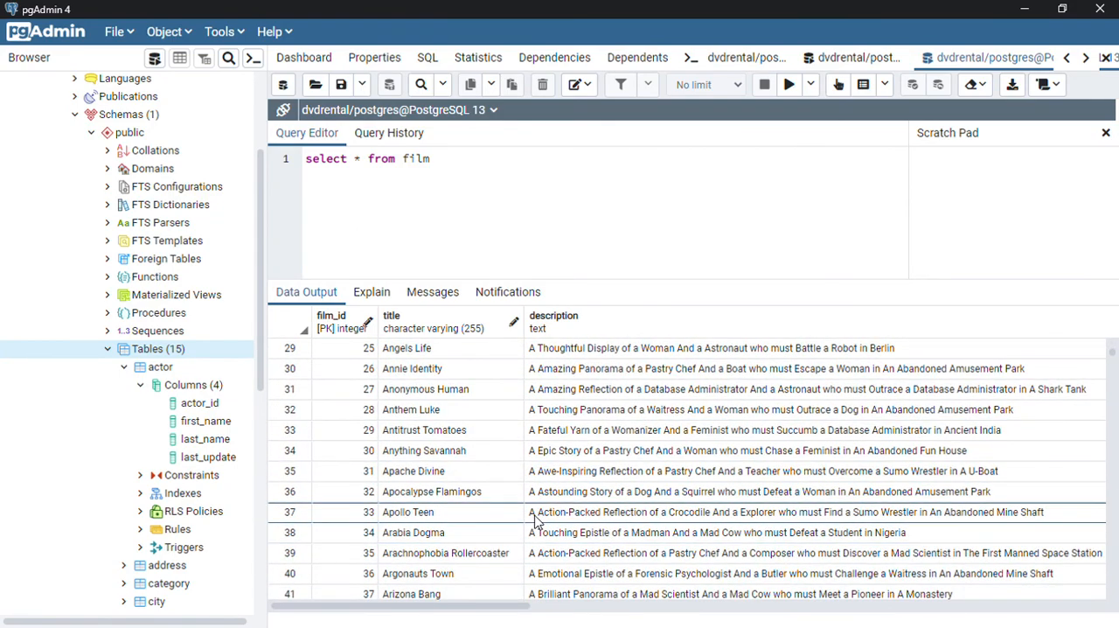
{"action": "scroll", "coordinate": [534, 516], "scroll_direction": "up", "scroll_amount": 10}
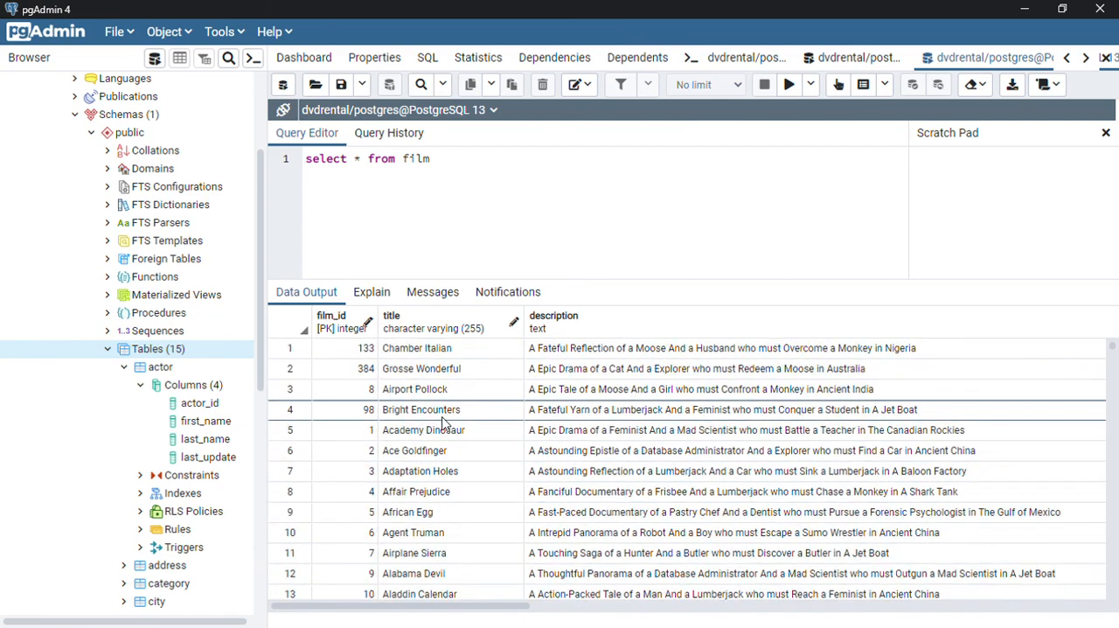